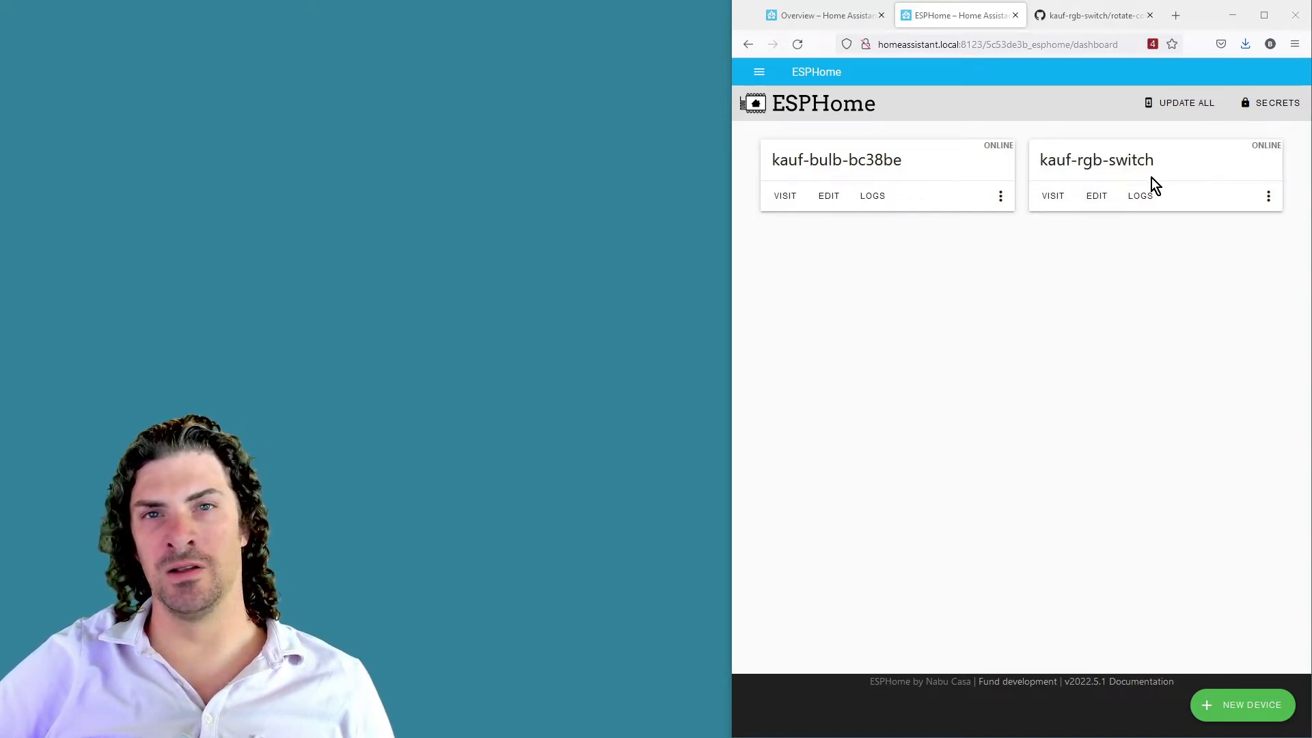
Open kauf-rgb-switch.yaml in the ESPHome editor and go to its packages section
{"action": "left_click", "coordinate": [1100, 196]}
{"action": "key", "text": "ctrl+a"}
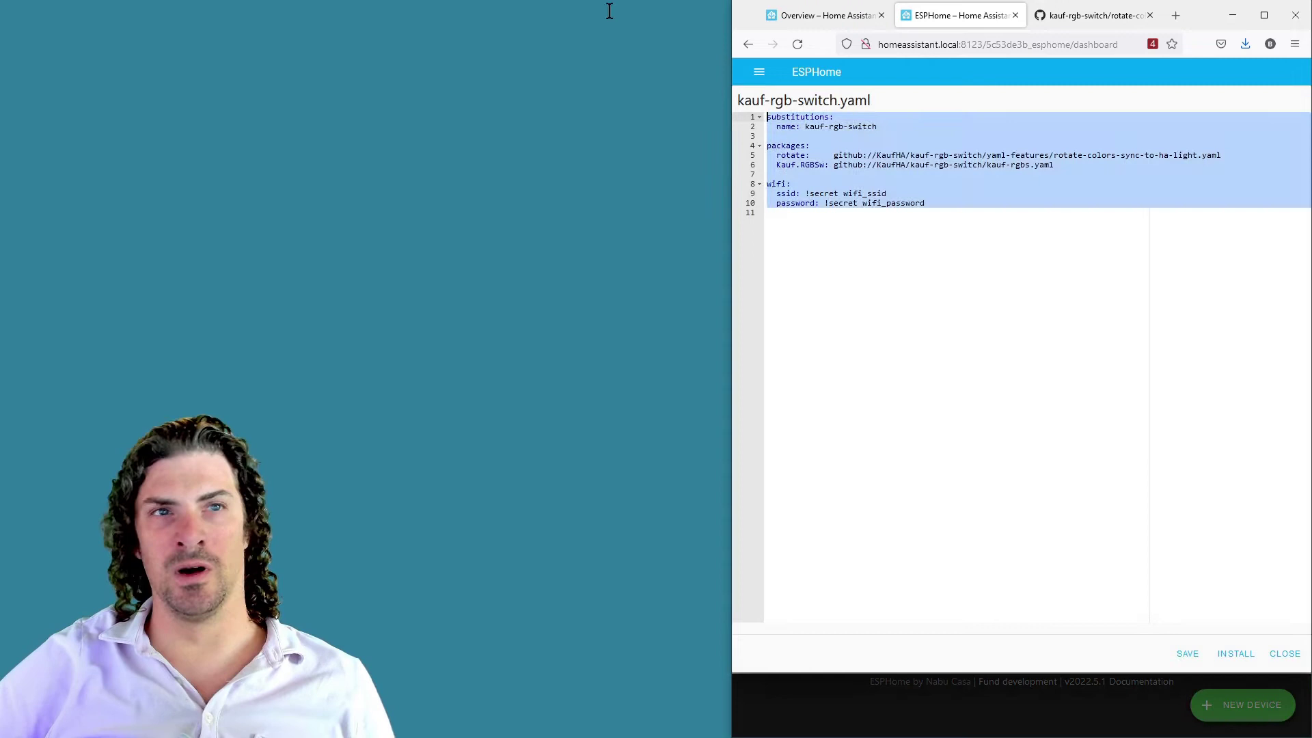
{"action": "left_click", "coordinate": [951, 257]}
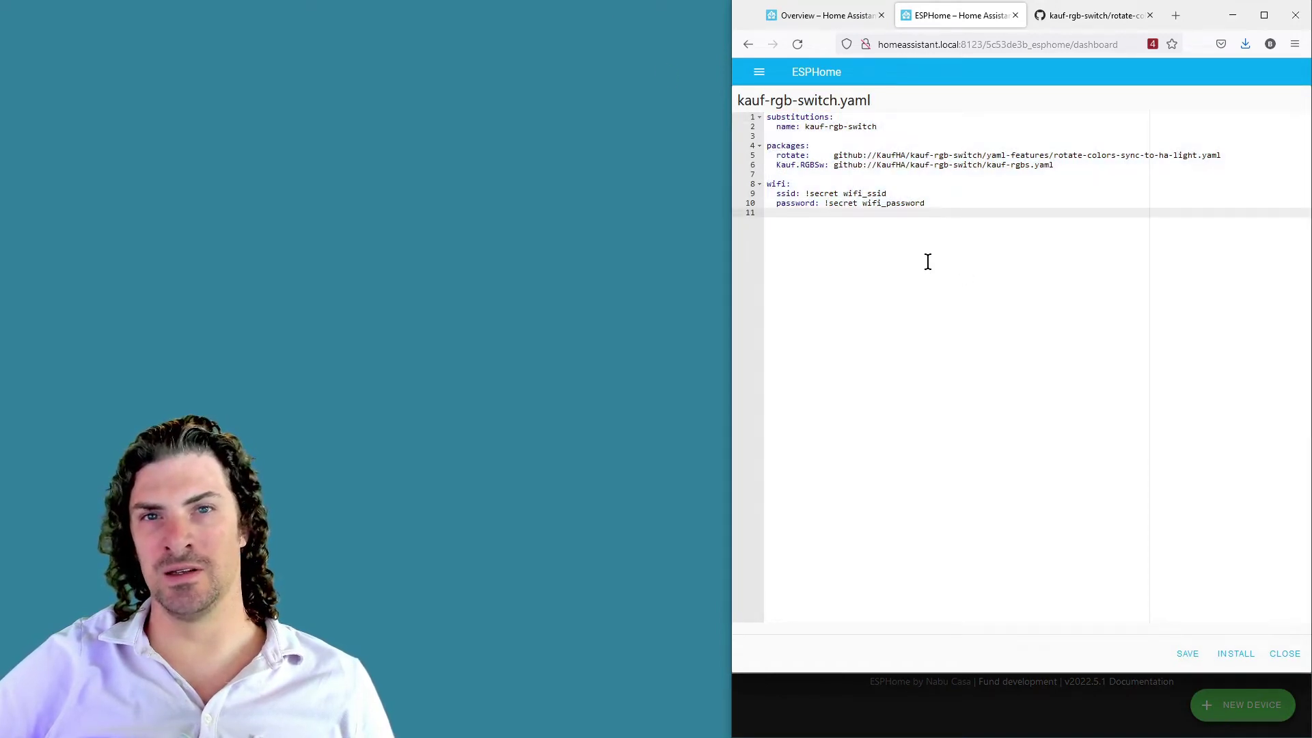
{"action": "left_click", "coordinate": [761, 159]}
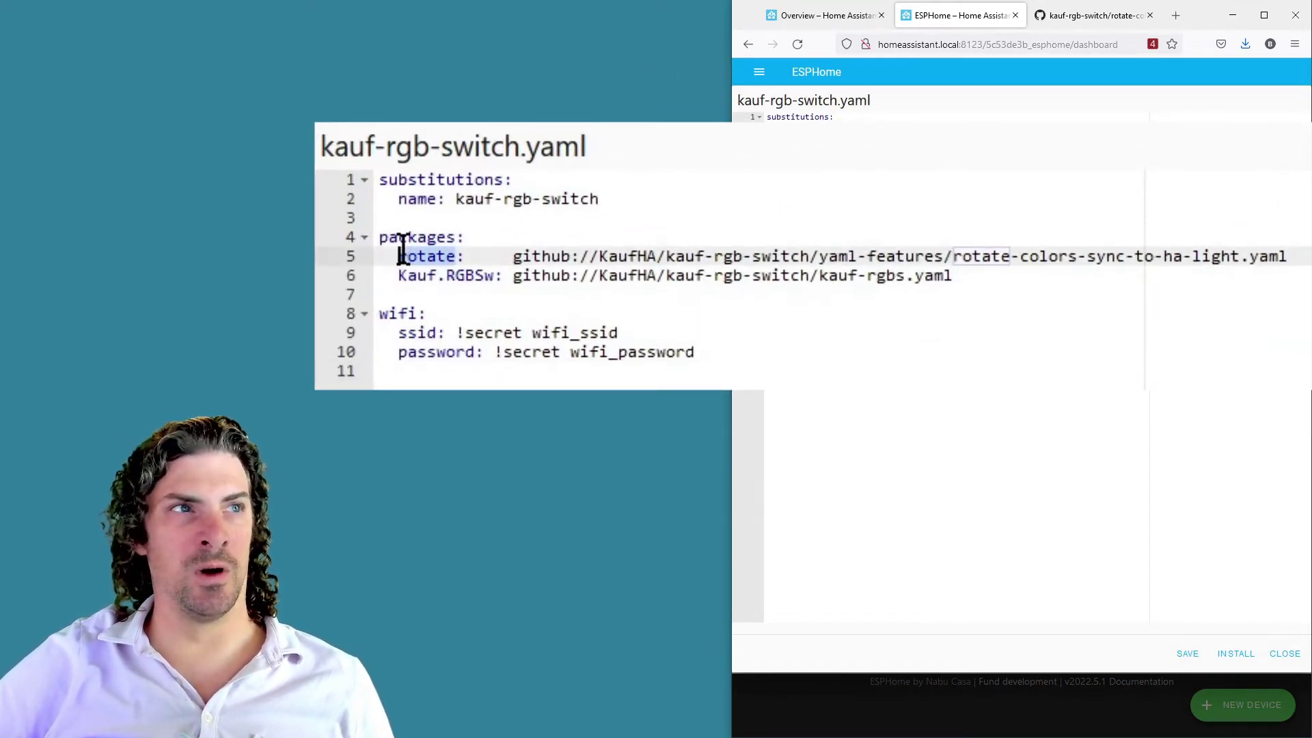
{"action": "left_click", "coordinate": [924, 171]}
Highlight the rotate and Kauf.RGBSw package lines, then the rotate package key
{"action": "triple_click", "coordinate": [711, 279]}
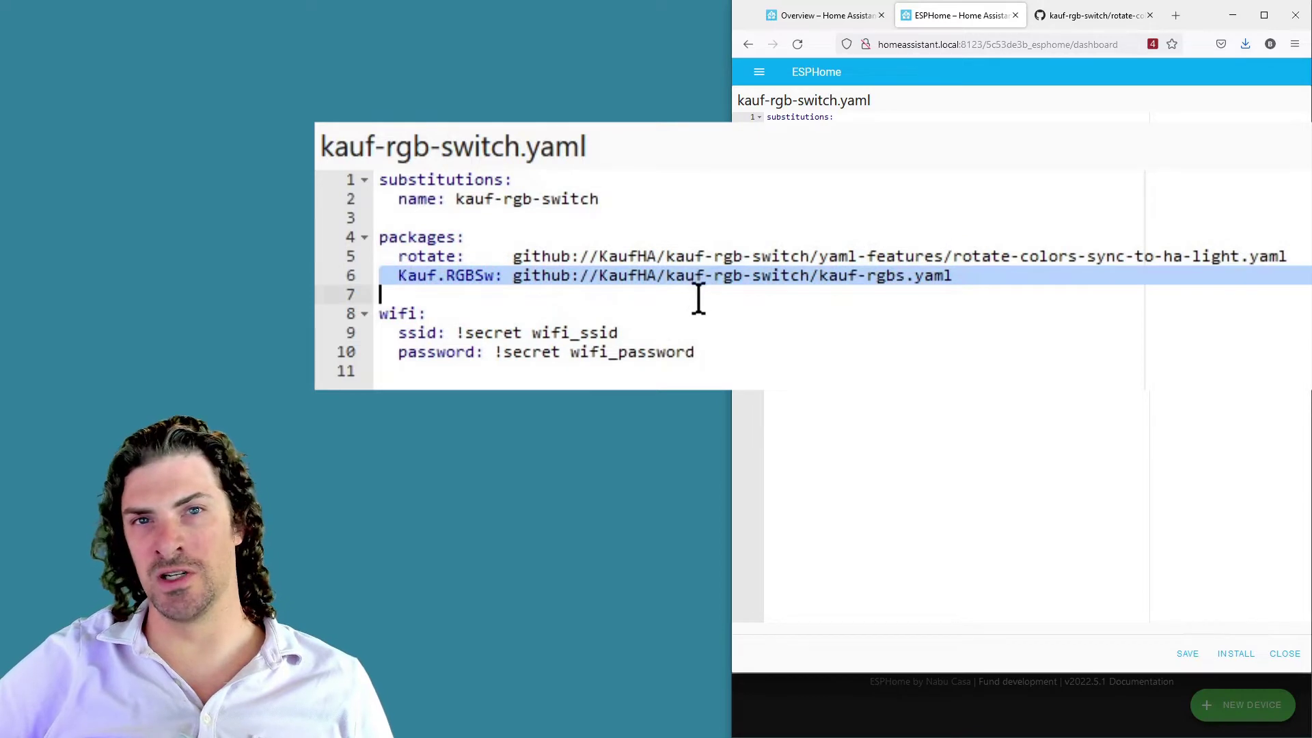
{"action": "triple_click", "coordinate": [726, 257]}
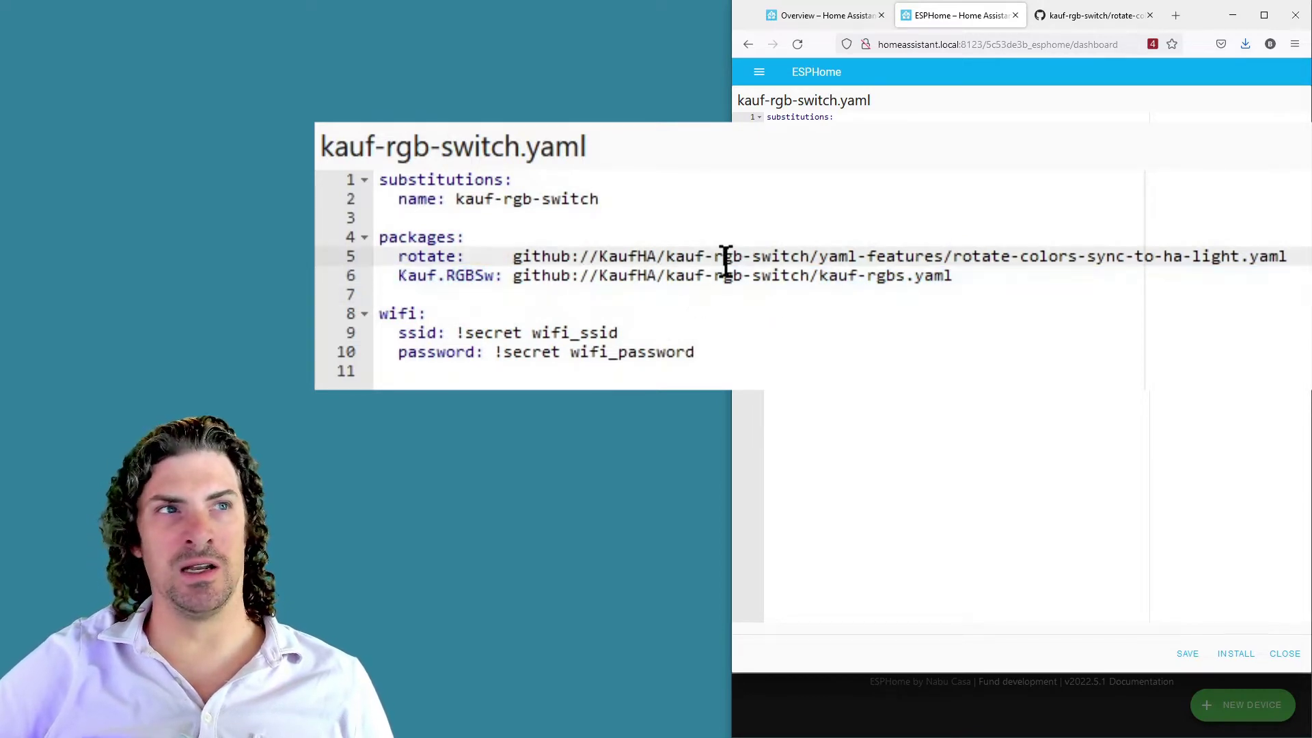
{"action": "left_click", "coordinate": [982, 261]}
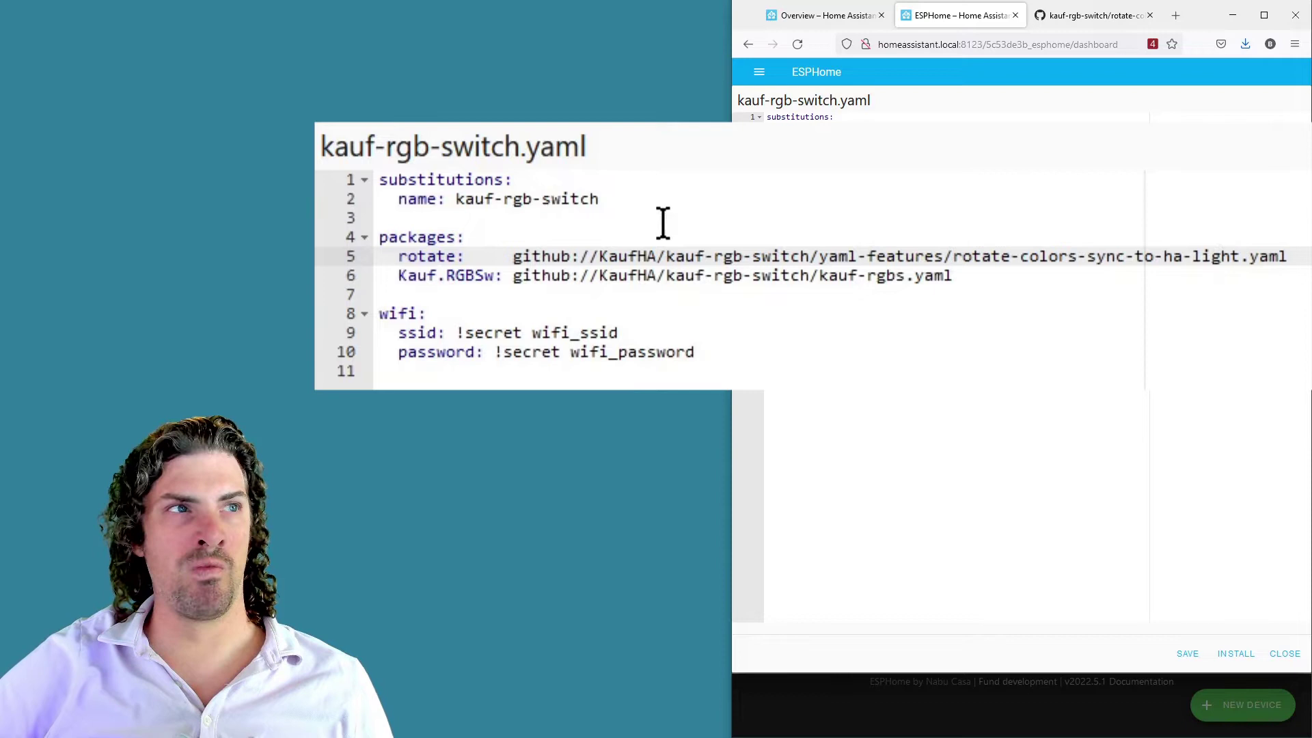
{"action": "triple_click", "coordinate": [871, 257]}
{"action": "triple_click", "coordinate": [869, 280]}
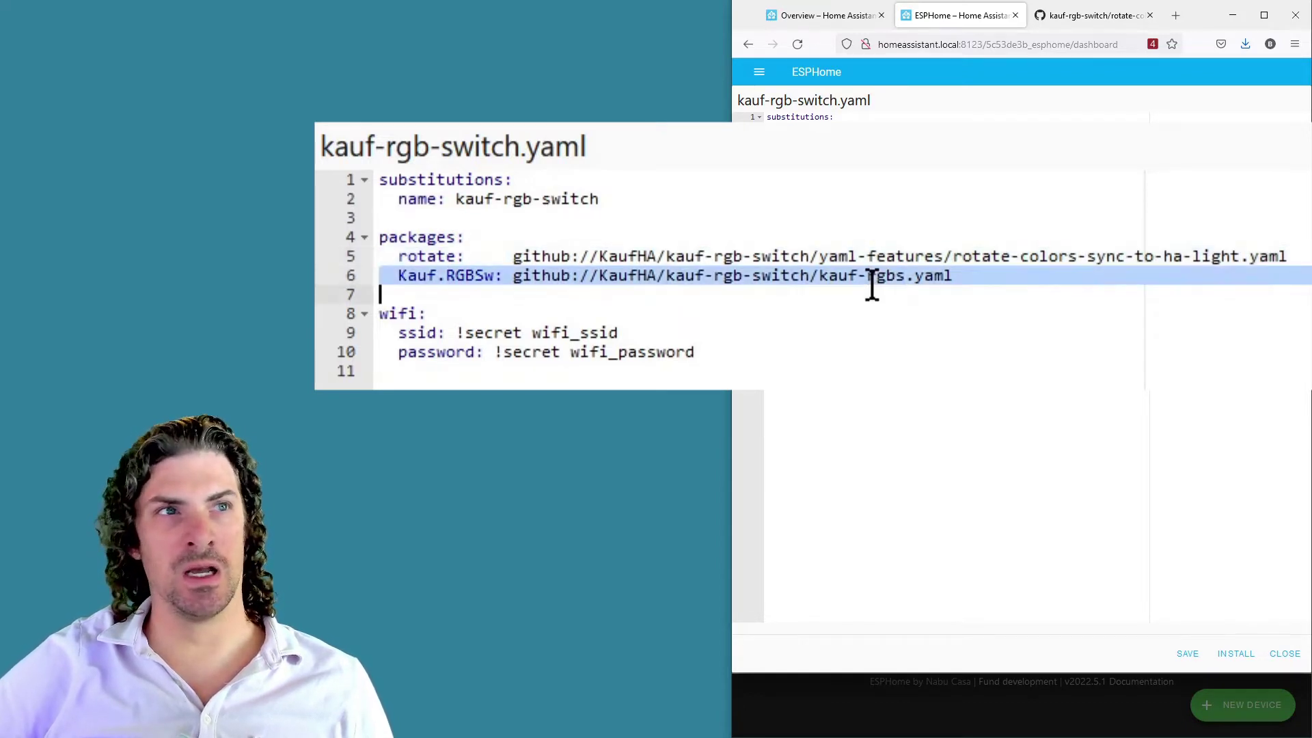
{"action": "left_click_drag", "start_coordinate": [870, 280], "coordinate": [852, 263]}
{"action": "double_click", "coordinate": [447, 256]}
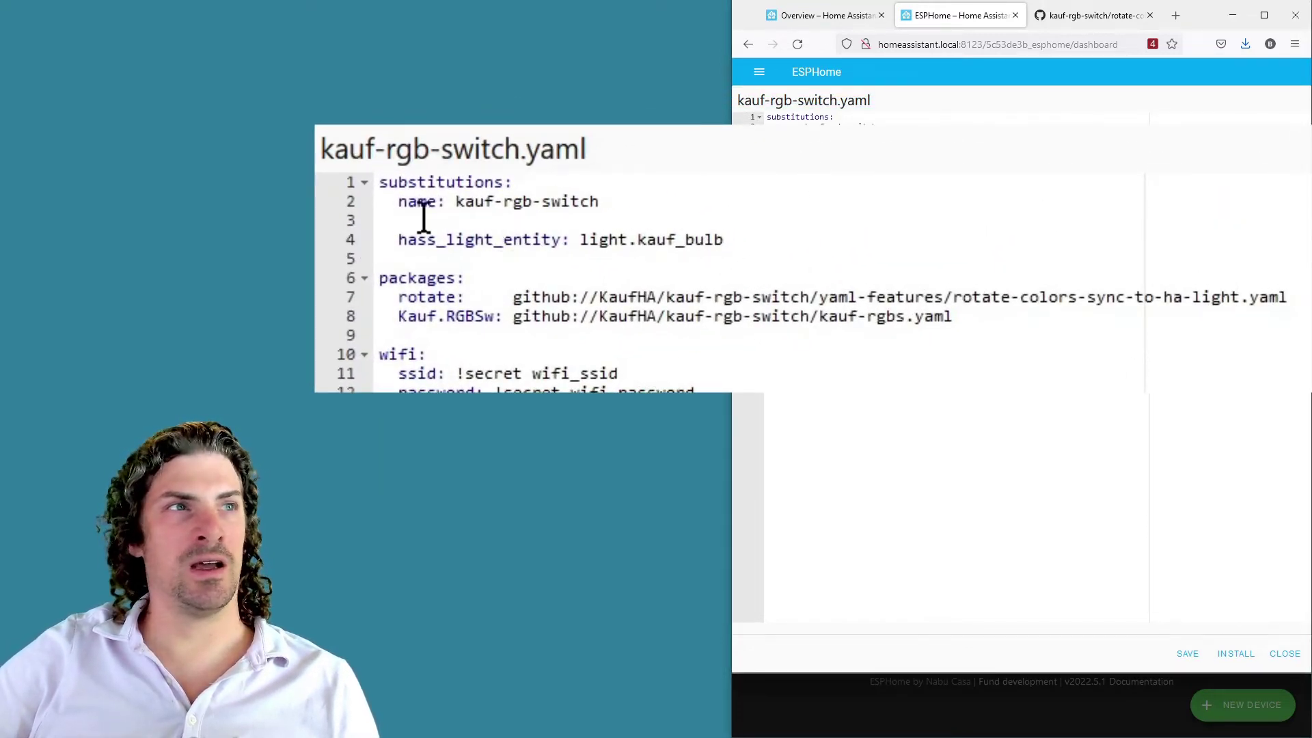
{"action": "double_click", "coordinate": [456, 243]}
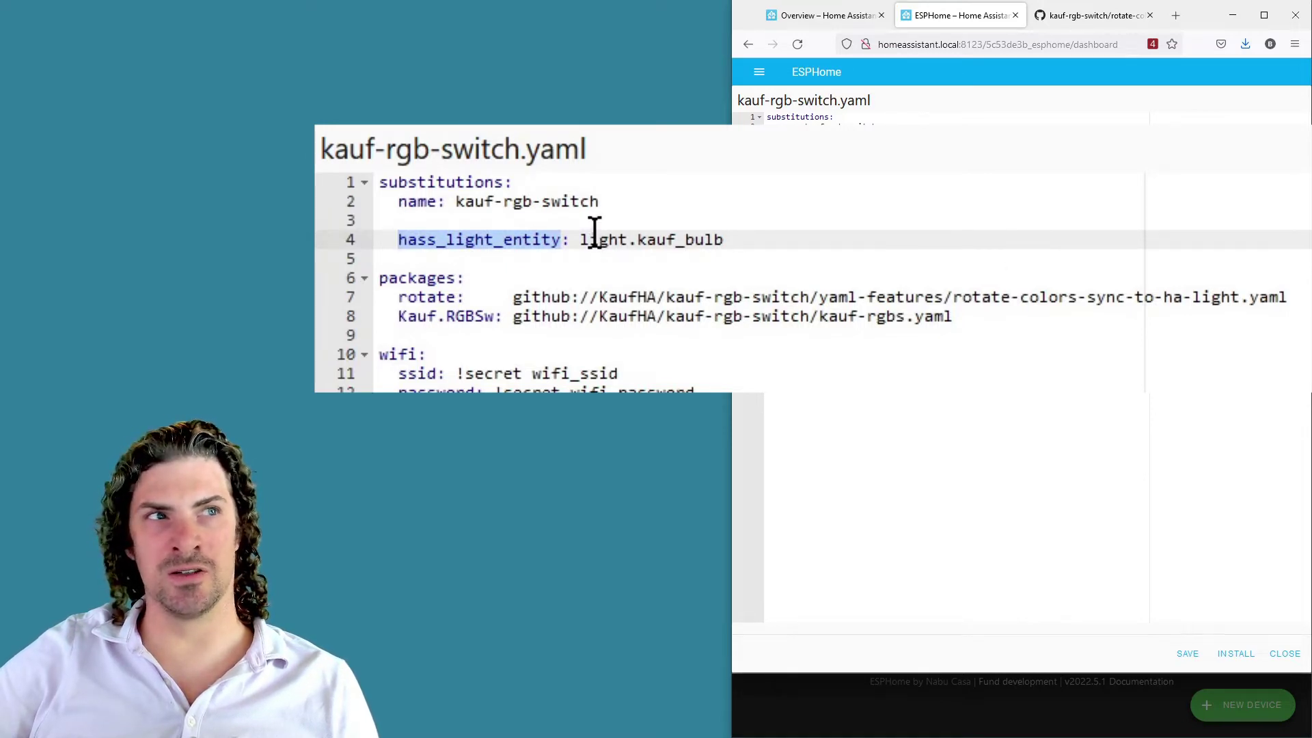
{"action": "left_click_drag", "start_coordinate": [594, 236], "coordinate": [665, 233]}
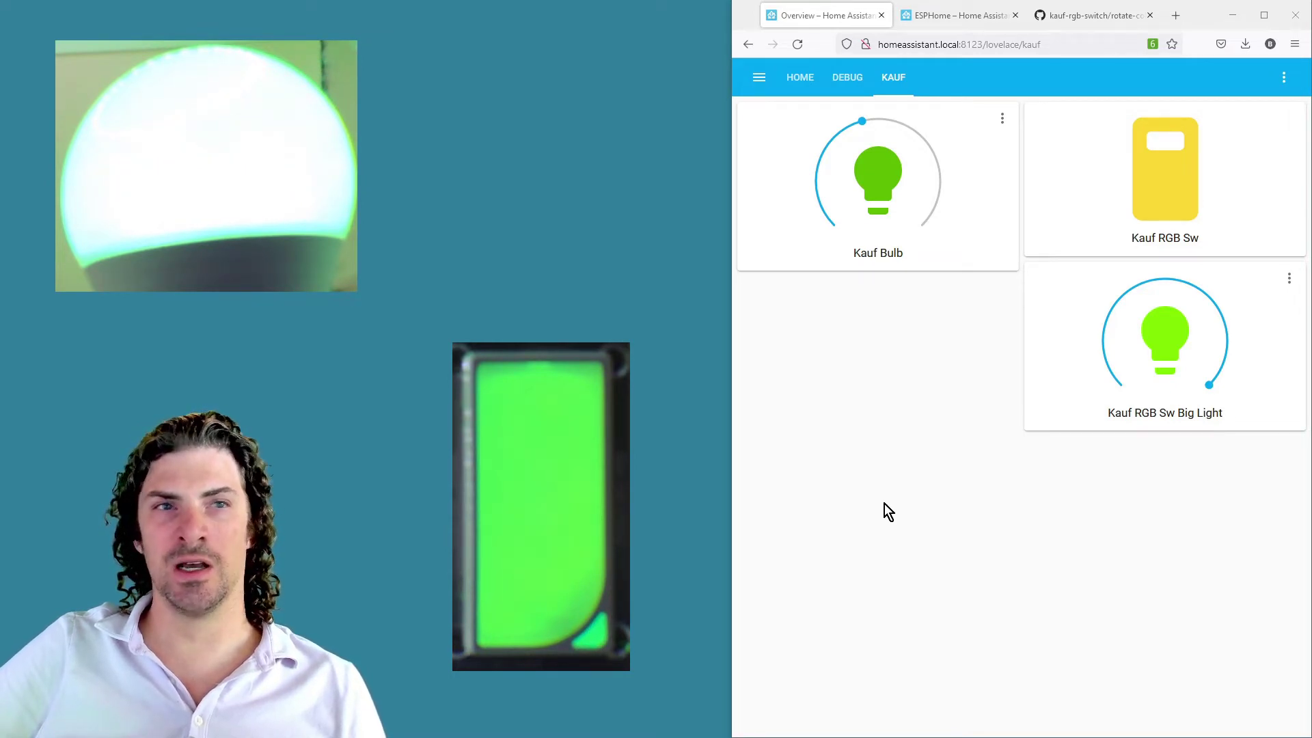
Toggle the Kauf Bulb off and back on from the KAUF dashboard
{"action": "left_click", "coordinate": [874, 196]}
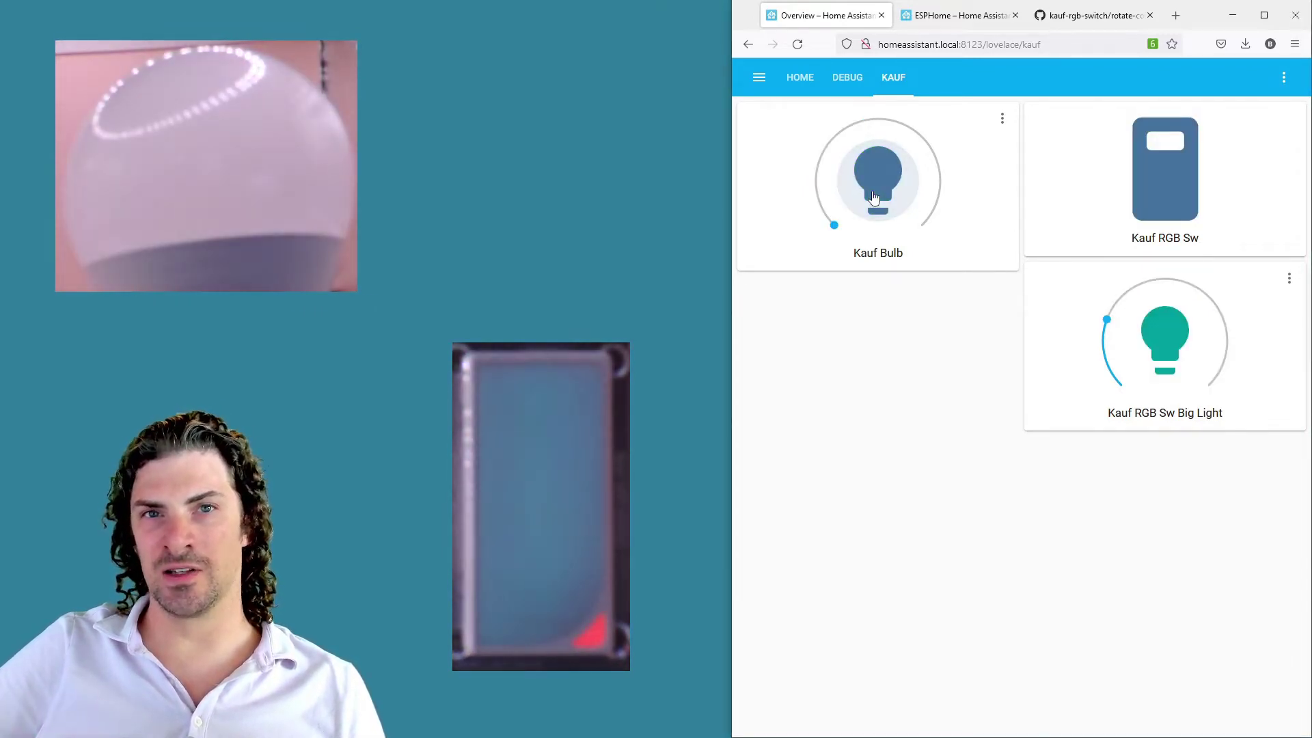
{"action": "left_click", "coordinate": [873, 196]}
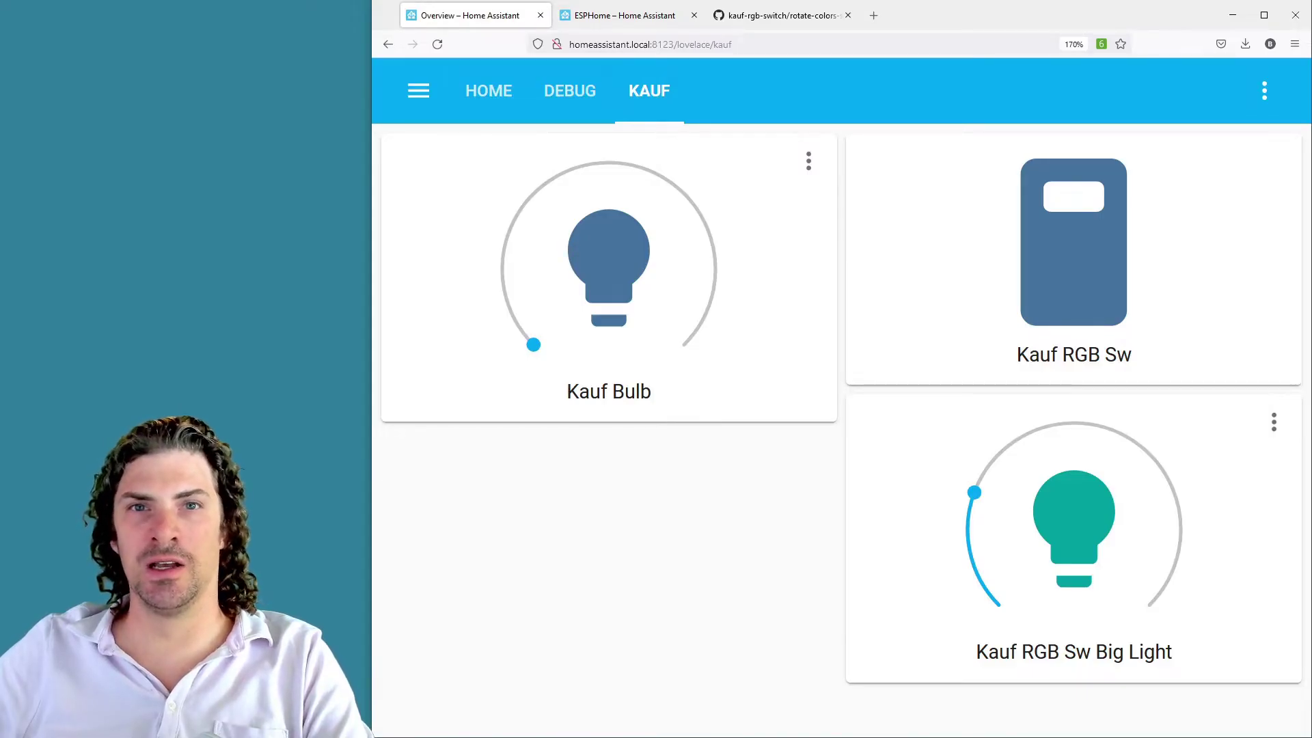
View rotate-colors-sync-to-ha-light.yaml on GitHub, then return to the switch's ESPHome config
{"action": "left_click", "coordinate": [746, 20]}
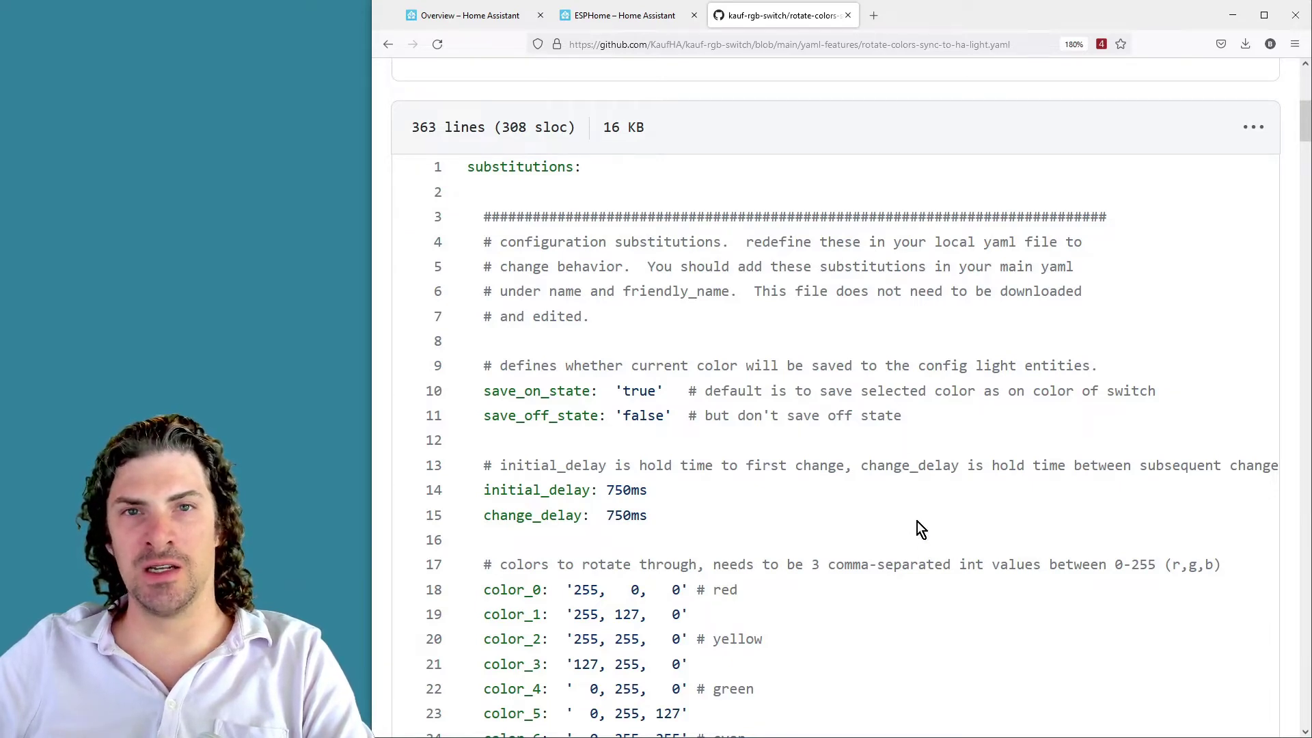
{"action": "left_click", "coordinate": [637, 25]}
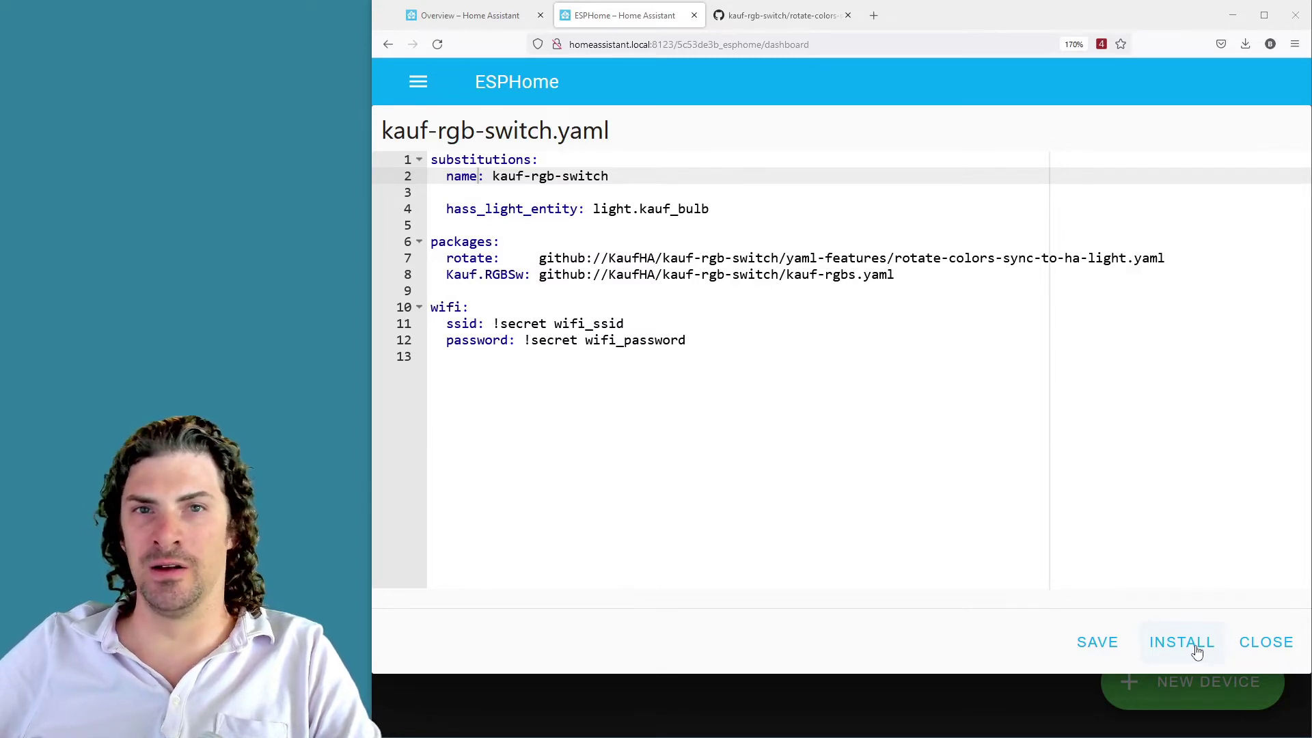
On the GitHub package file, highlight the save_on_state 'true' and save_off_state 'false' lines
{"action": "key", "text": "ctrl+Tab"}
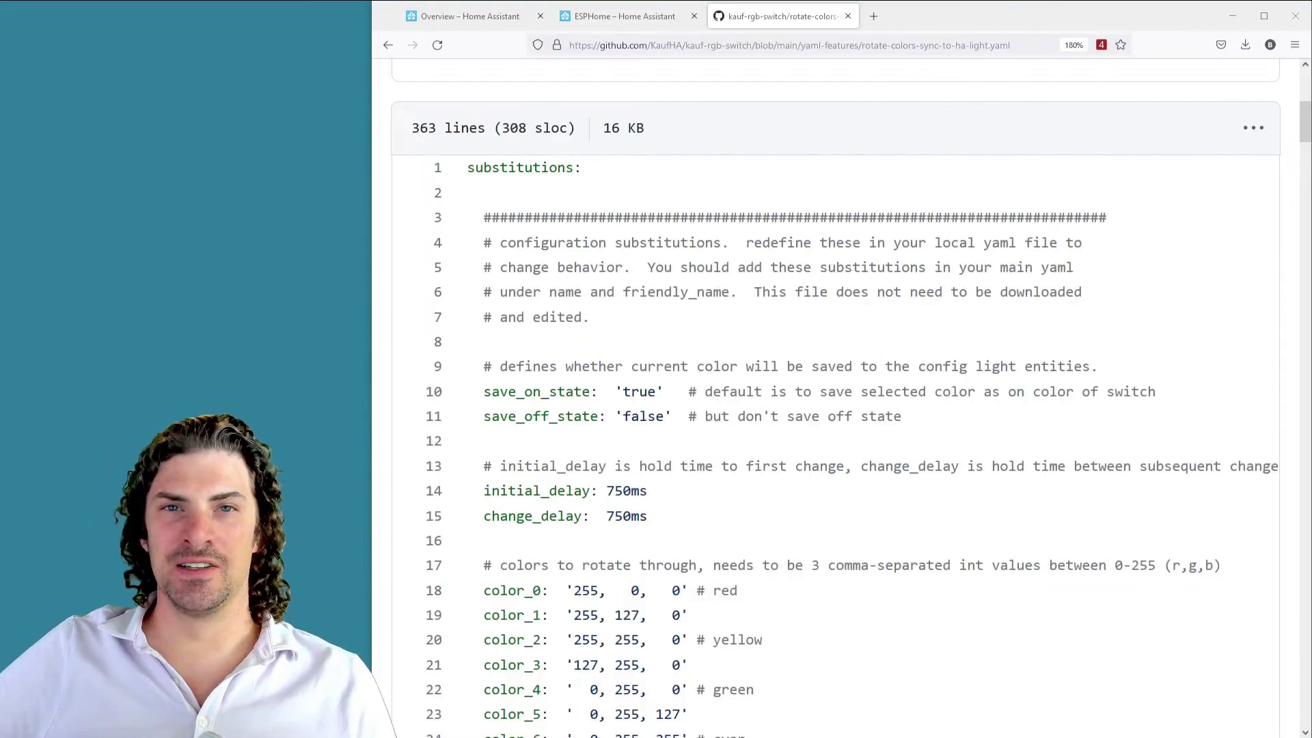
{"action": "triple_click", "coordinate": [574, 391]}
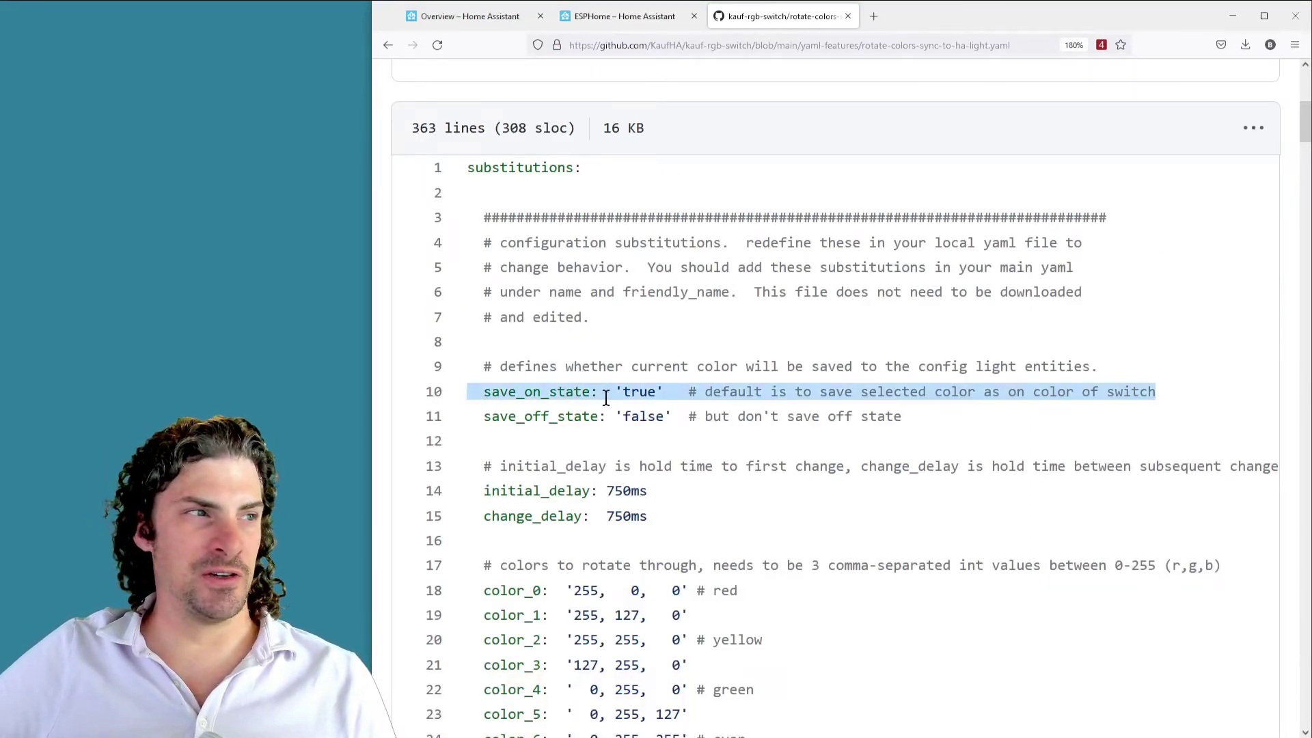
{"action": "left_click_drag", "start_coordinate": [603, 392], "coordinate": [706, 418]}
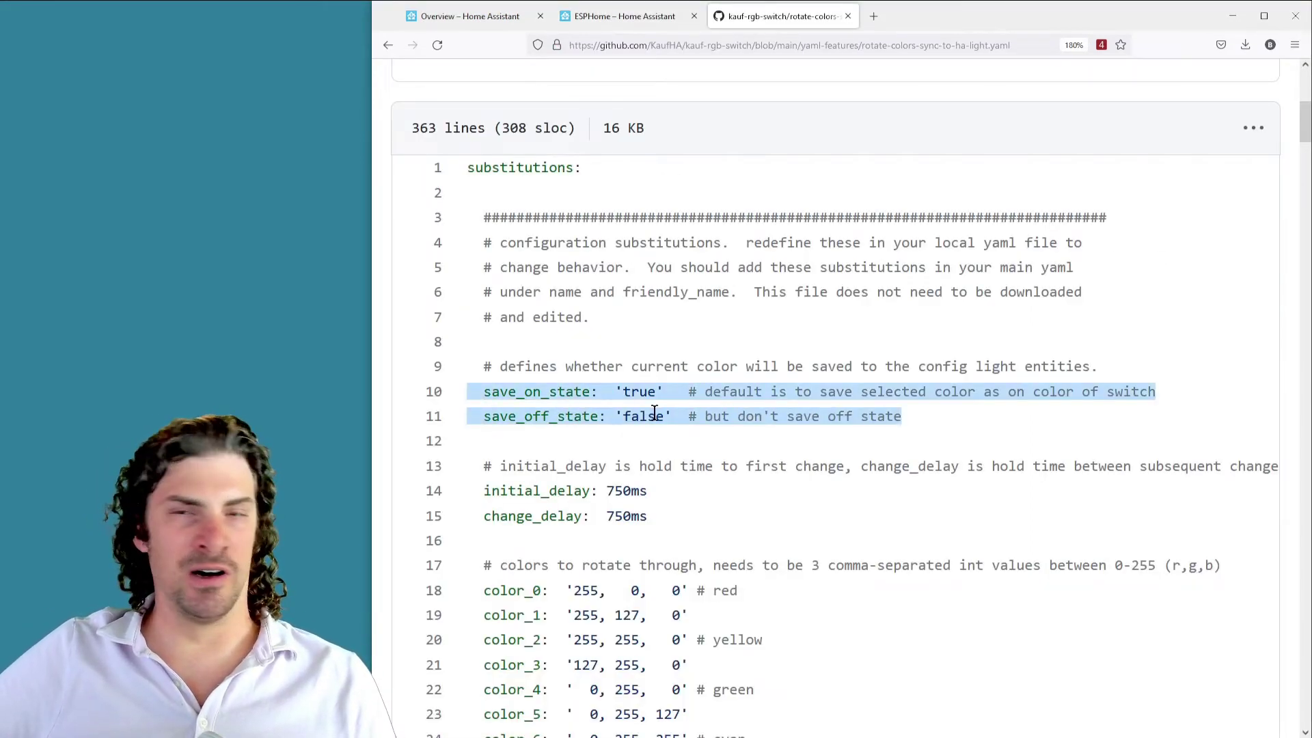
{"action": "left_click", "coordinate": [882, 421]}
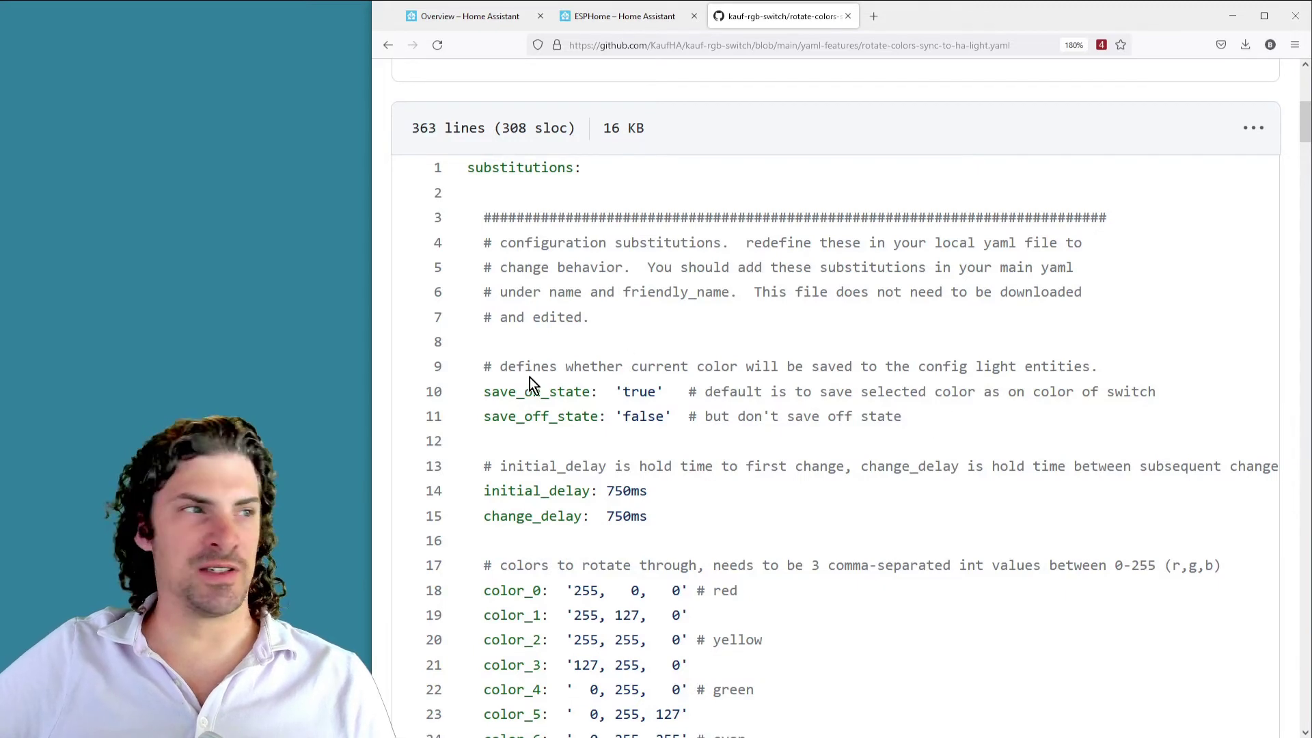
{"action": "triple_click", "coordinate": [551, 392]}
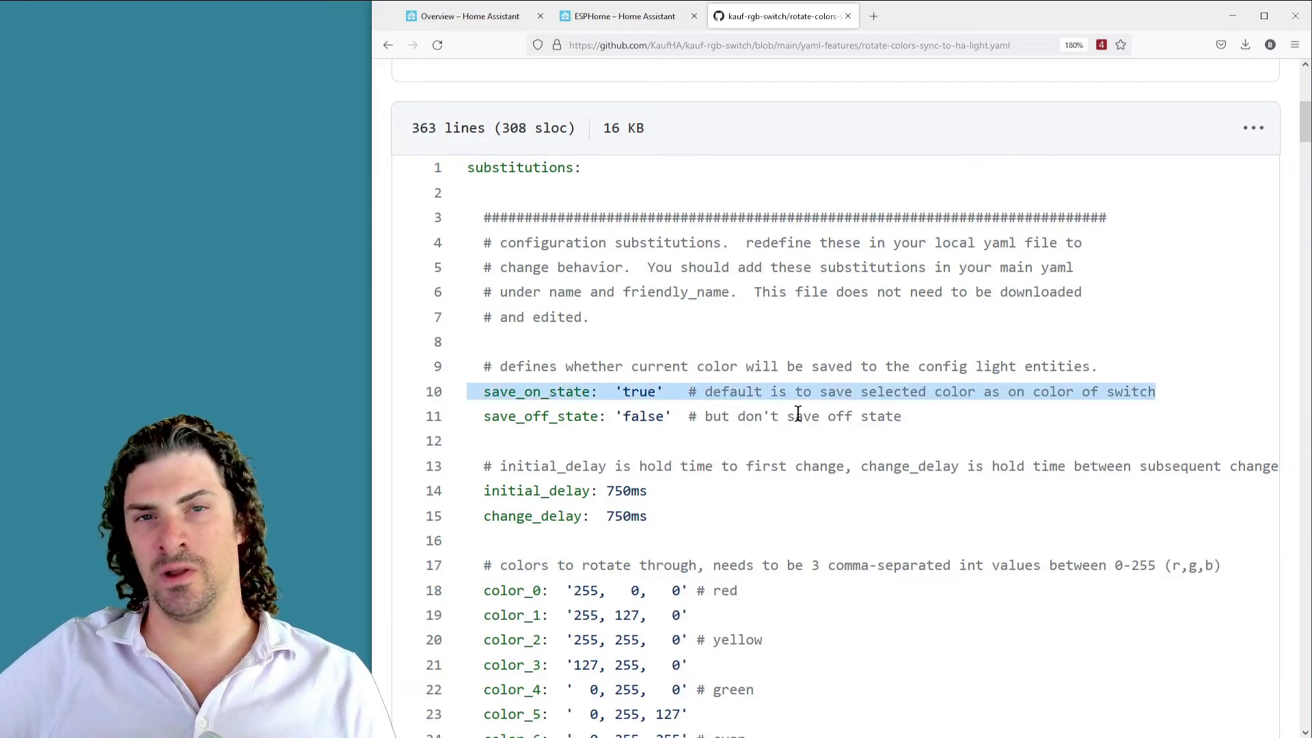
{"action": "triple_click", "coordinate": [845, 422]}
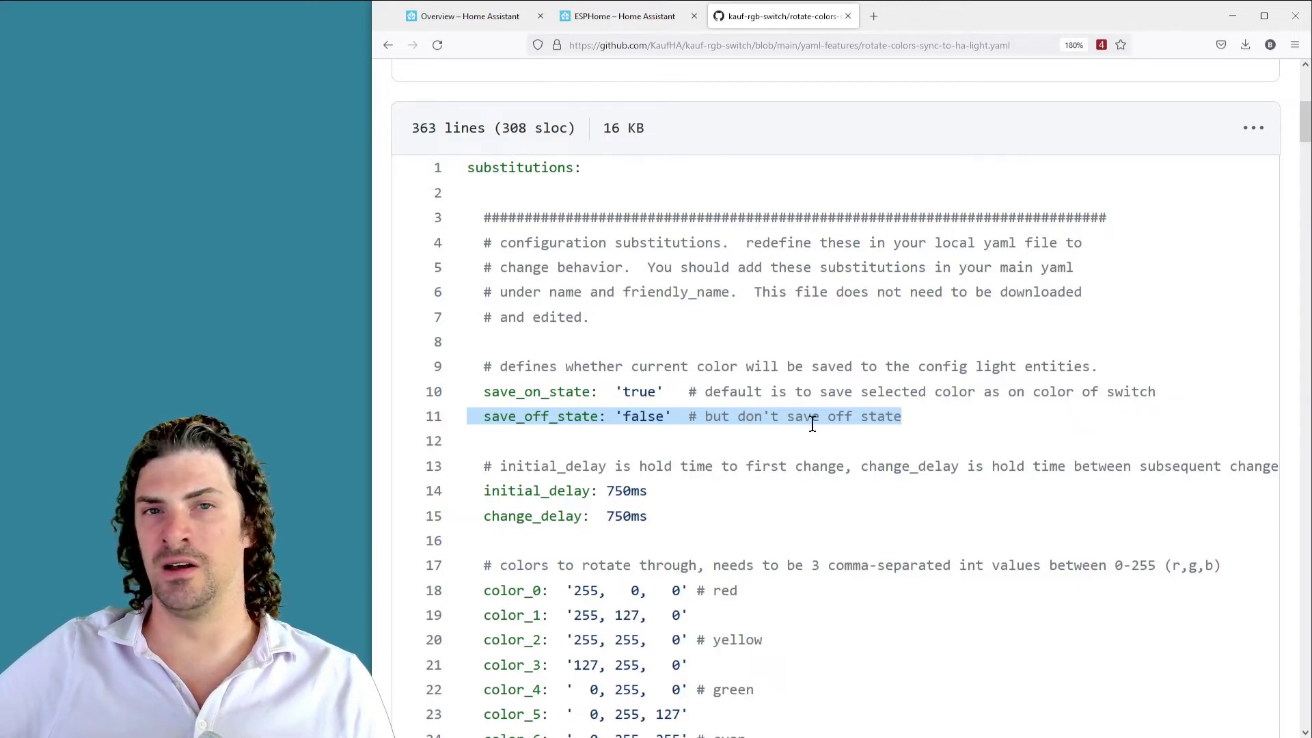
Highlight the initial_delay and change_delay lines in the package file
{"action": "scroll", "coordinate": [810, 426], "scroll_direction": "down", "scroll_amount": 2}
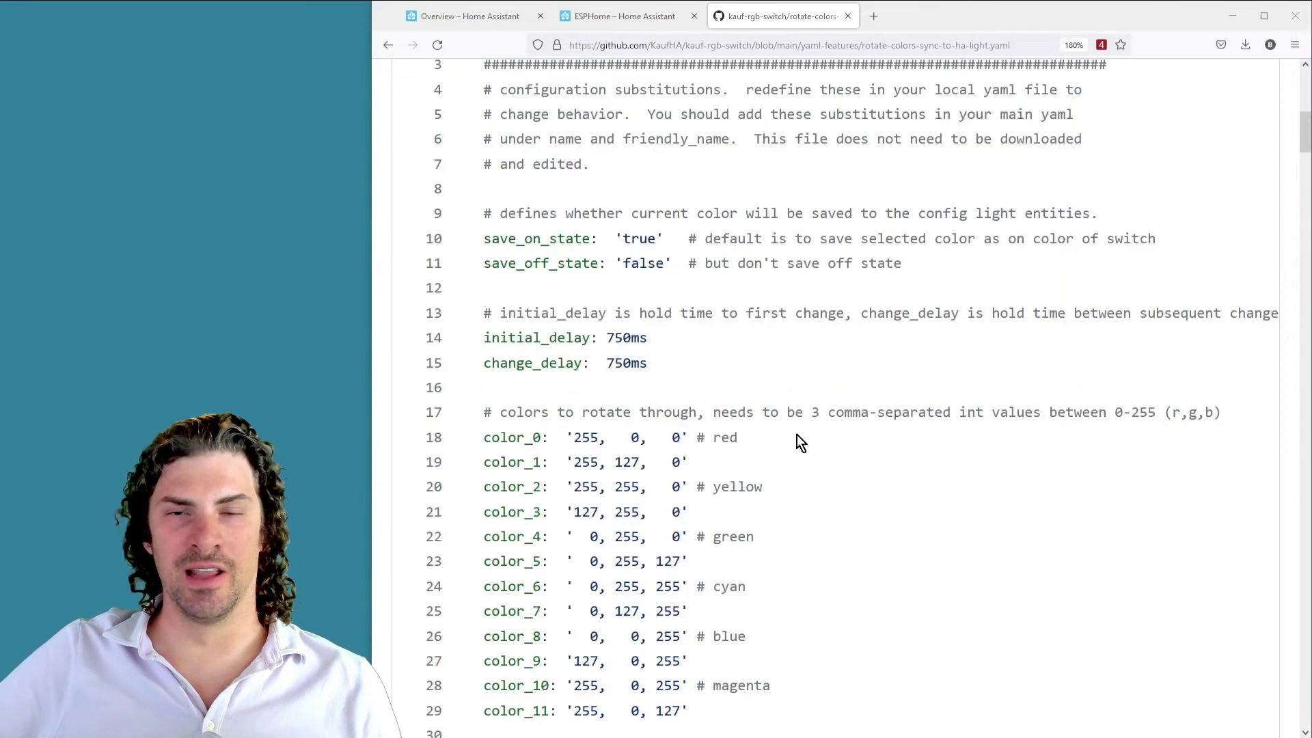
{"action": "triple_click", "coordinate": [507, 327]}
{"action": "left_click_drag", "start_coordinate": [506, 326], "coordinate": [539, 355]}
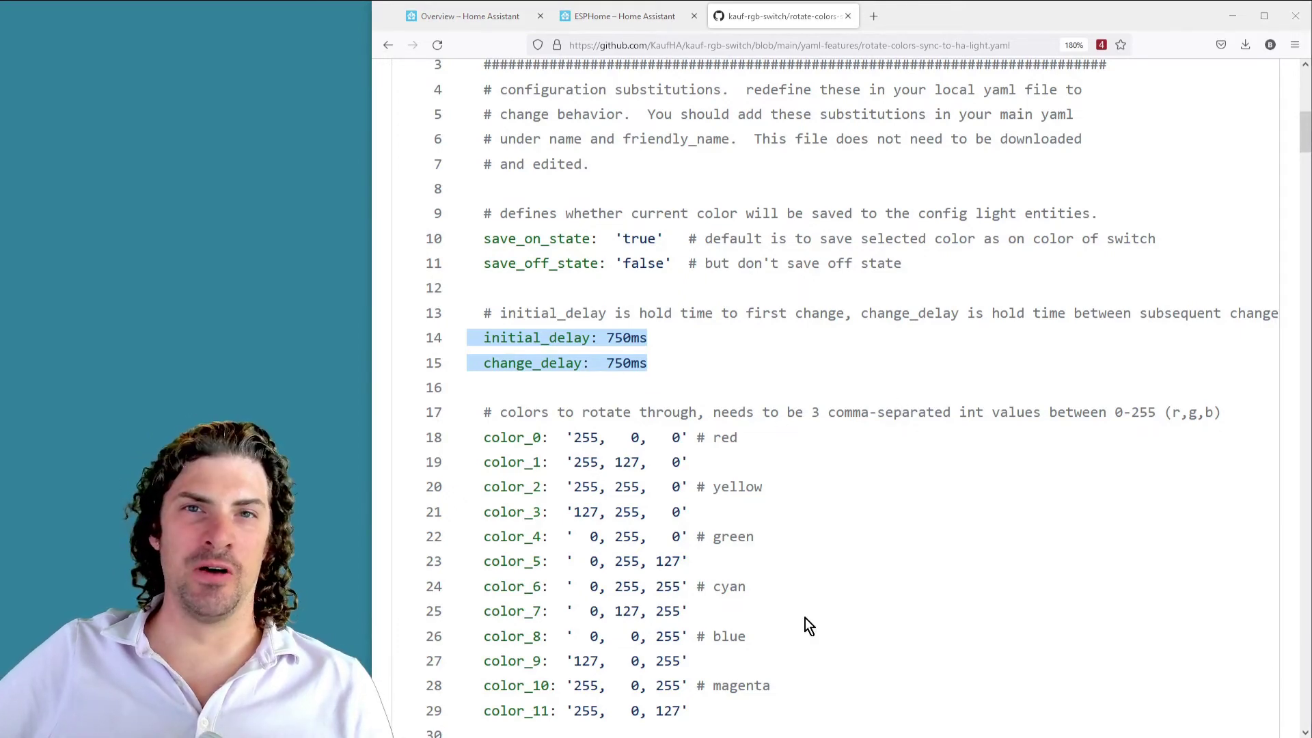
Highlight the color_0–color_11 rotation list, then the hass_light_entity line
{"action": "scroll", "coordinate": [820, 612], "scroll_direction": "down", "scroll_amount": 5}
{"action": "scroll", "coordinate": [814, 454], "scroll_direction": "up", "scroll_amount": 2}
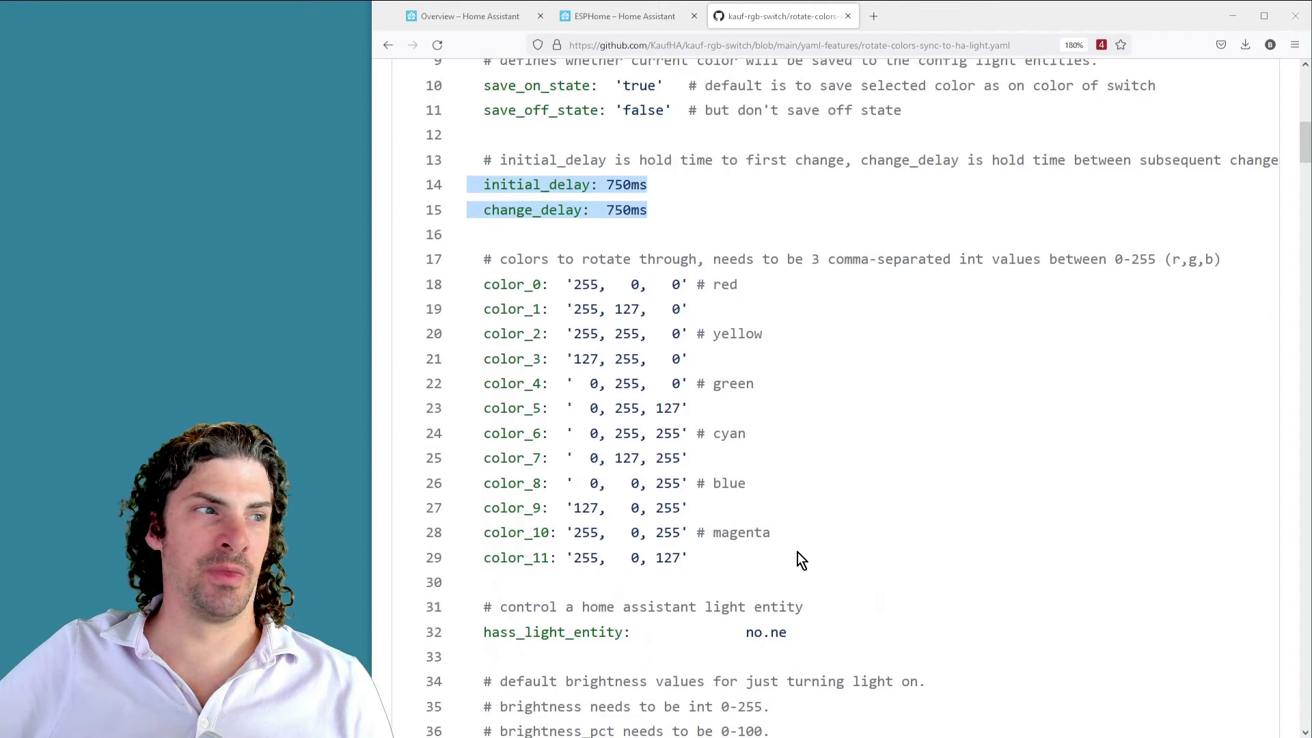
{"action": "left_click_drag", "start_coordinate": [797, 557], "coordinate": [456, 285]}
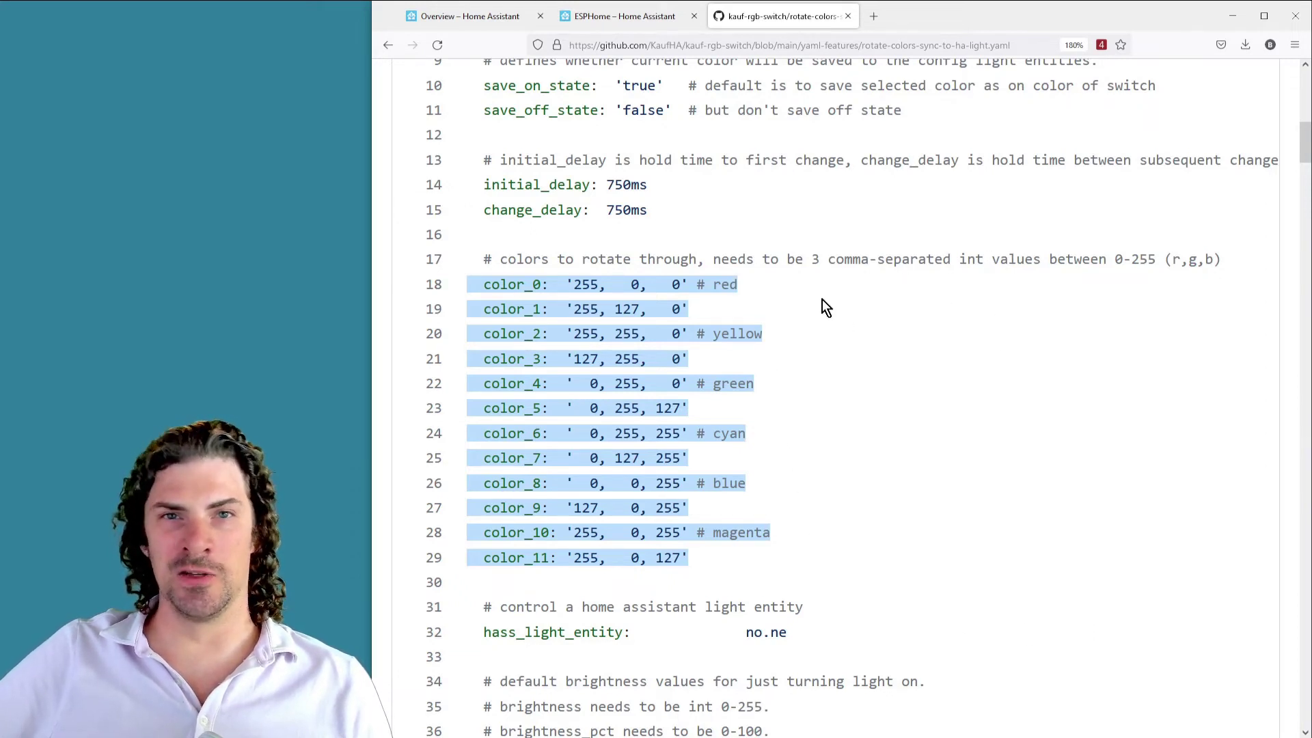
{"action": "left_click", "coordinate": [868, 302]}
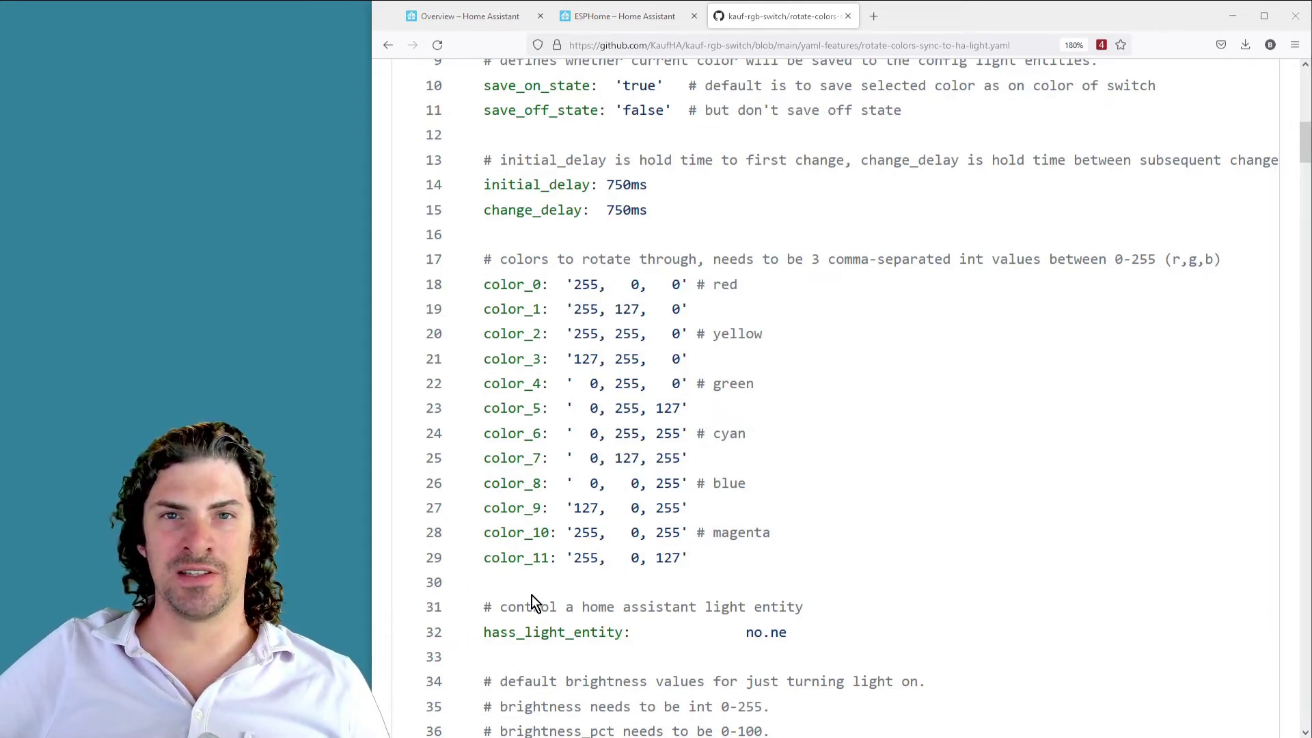
{"action": "triple_click", "coordinate": [573, 636]}
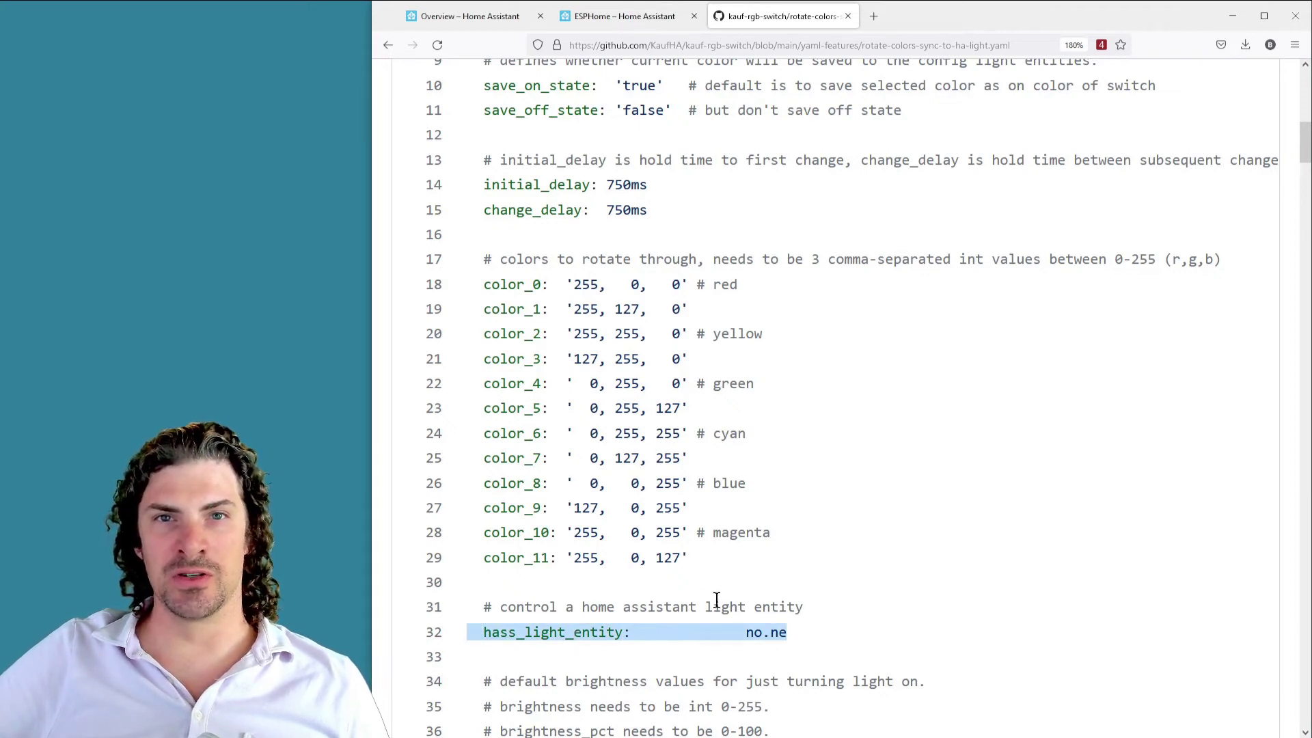
Highlight the six hass_brightness defaults, all set to none
{"action": "scroll", "coordinate": [752, 601], "scroll_direction": "down", "scroll_amount": 8}
{"action": "scroll", "coordinate": [745, 606], "scroll_direction": "up", "scroll_amount": 2}
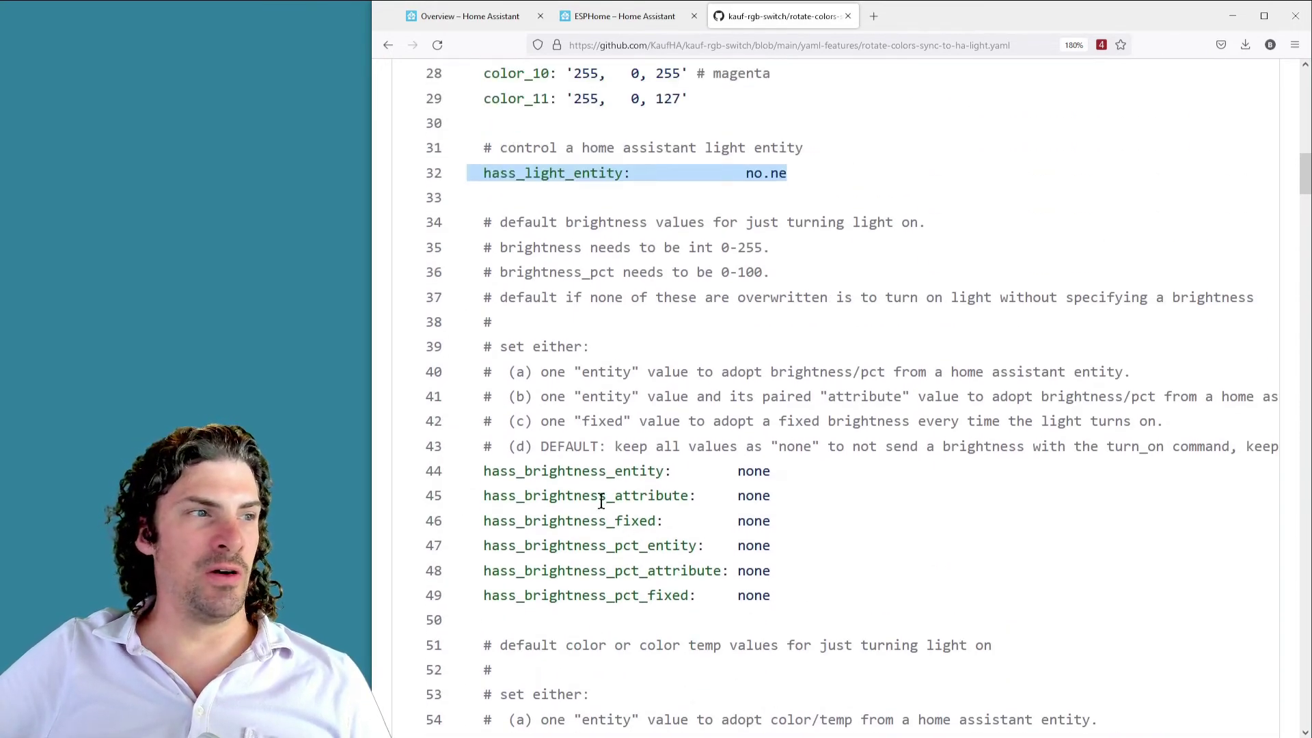
{"action": "left_click_drag", "start_coordinate": [470, 473], "coordinate": [715, 621]}
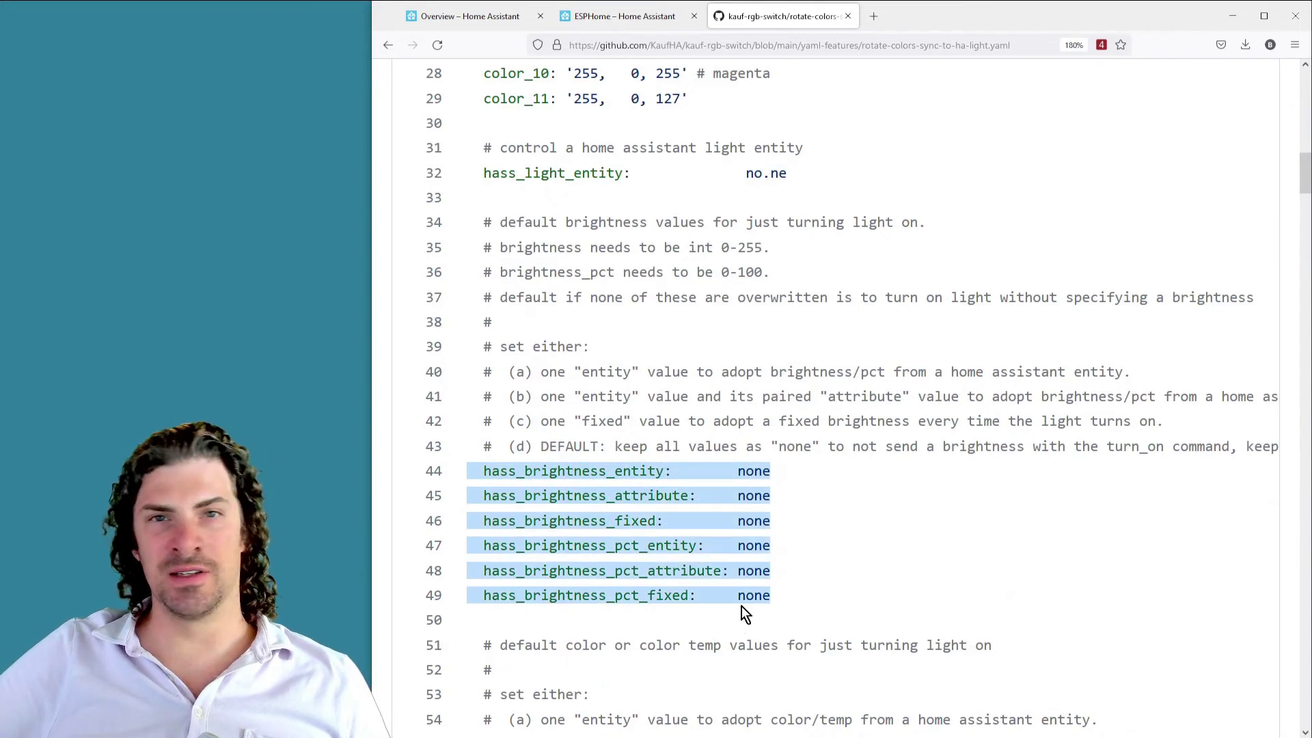
{"action": "left_click", "coordinate": [801, 601]}
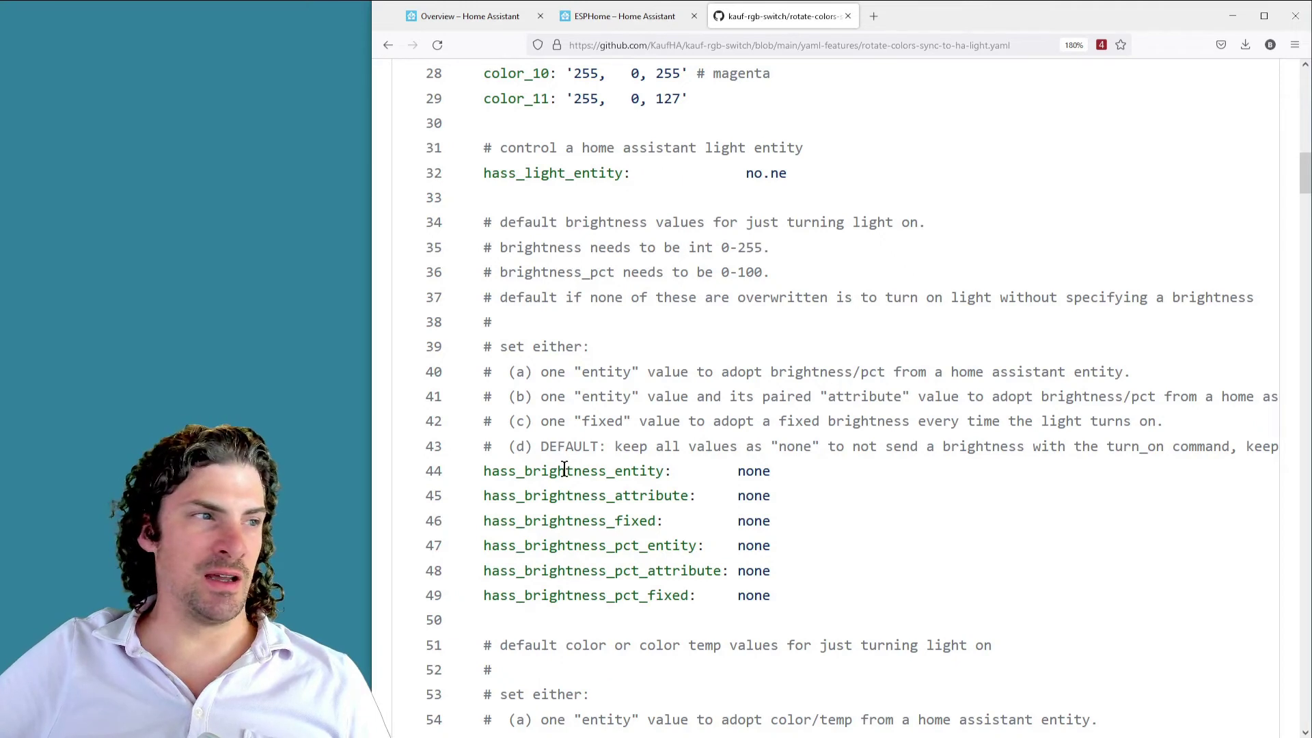
{"action": "left_click_drag", "start_coordinate": [564, 470], "coordinate": [584, 595]}
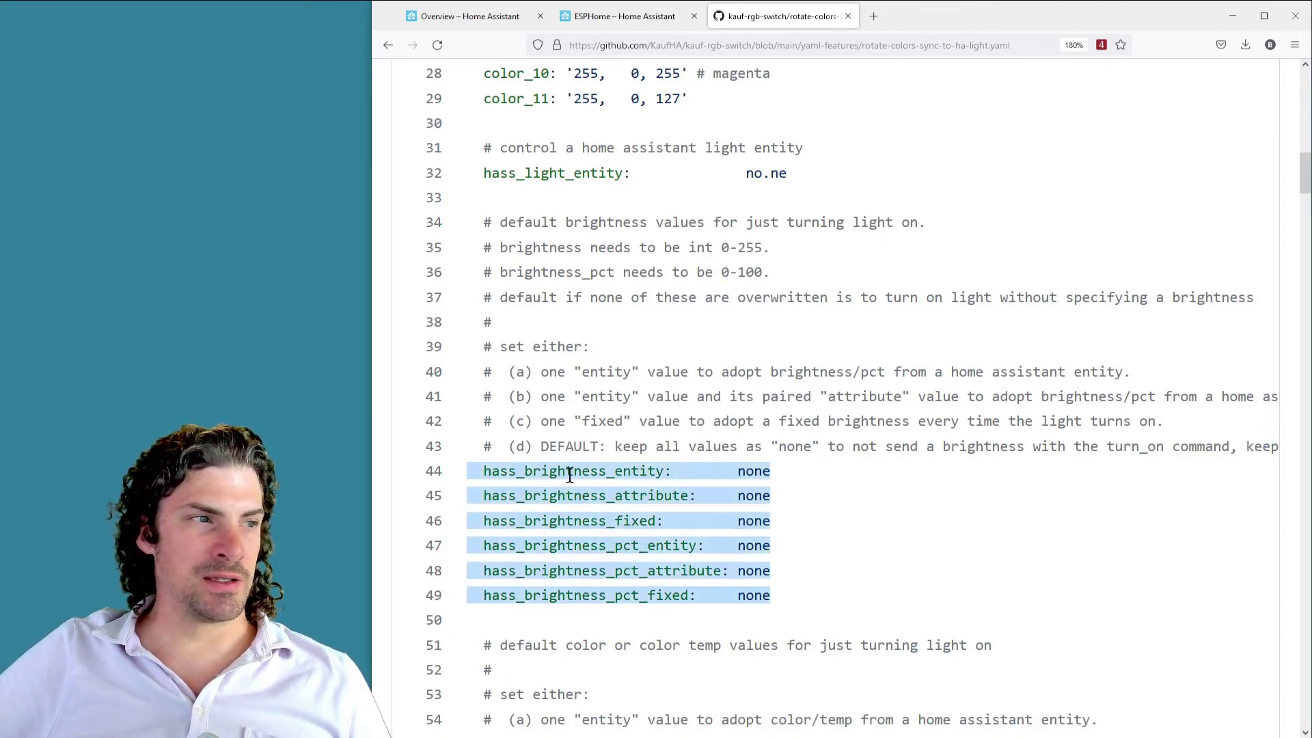
{"action": "left_click", "coordinate": [569, 568]}
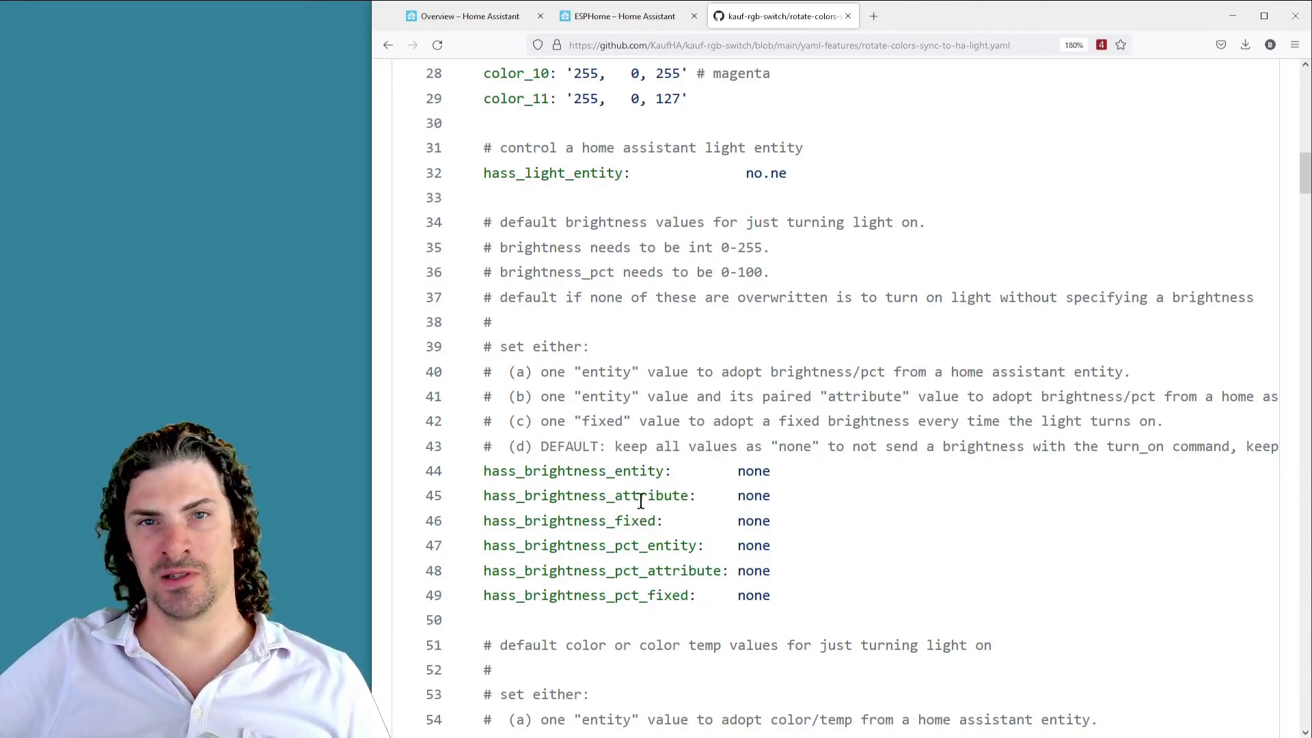
Point out the hass_brightness_entity and hass_brightness_attribute lines
{"action": "triple_click", "coordinate": [600, 467]}
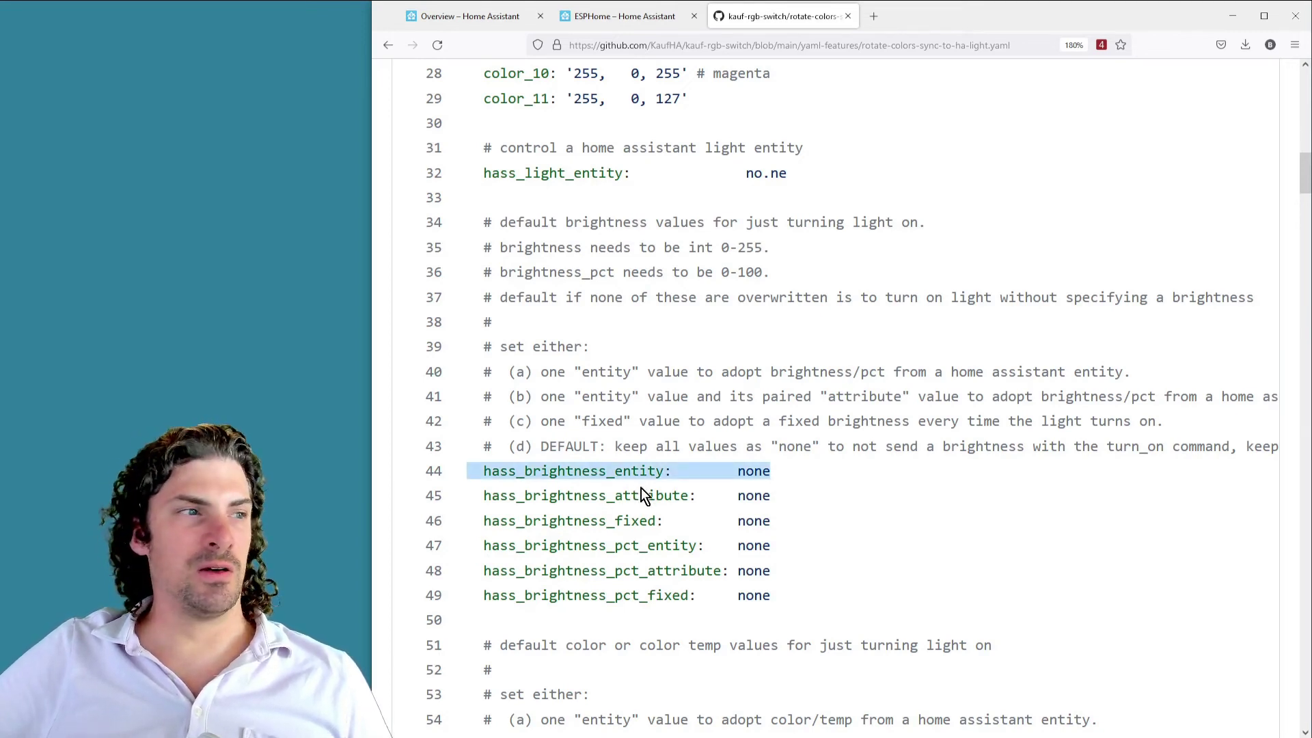
{"action": "double_click", "coordinate": [619, 466]}
{"action": "left_click_drag", "start_coordinate": [619, 466], "coordinate": [658, 497]}
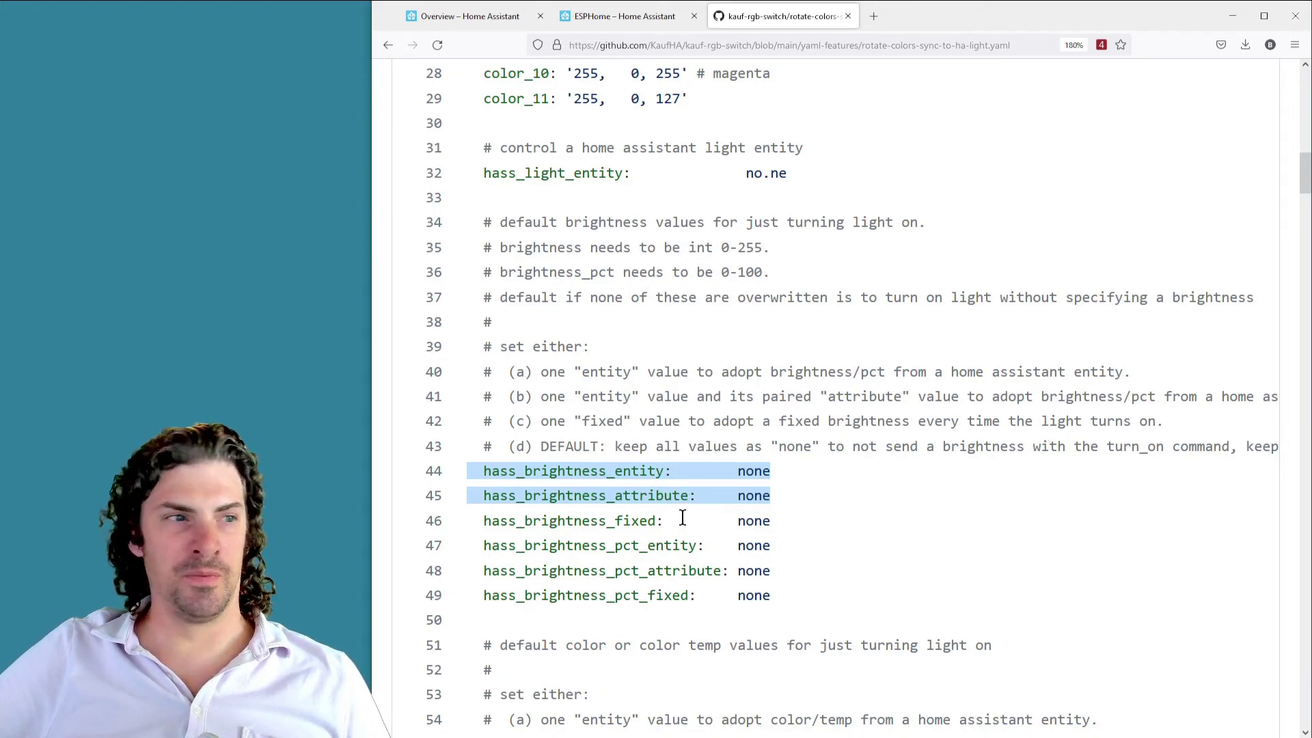
{"action": "double_click", "coordinate": [676, 495]}
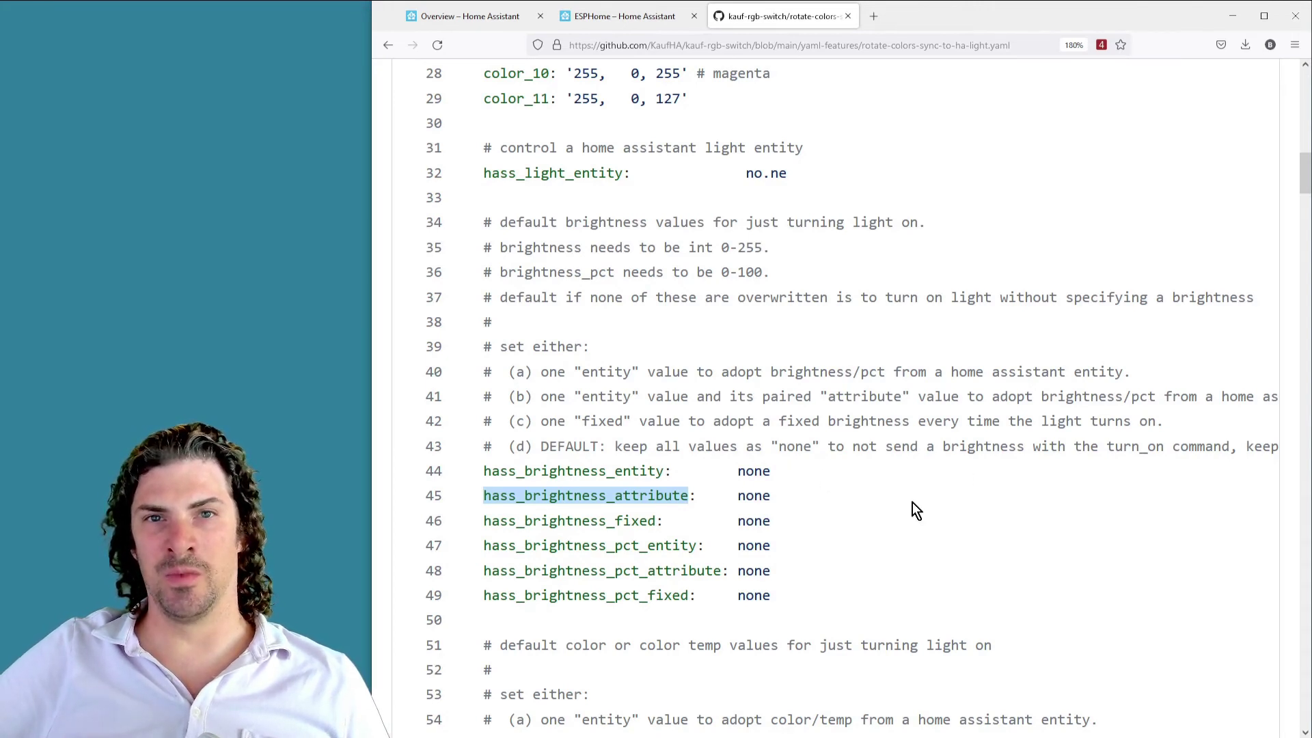
{"action": "triple_click", "coordinate": [618, 472]}
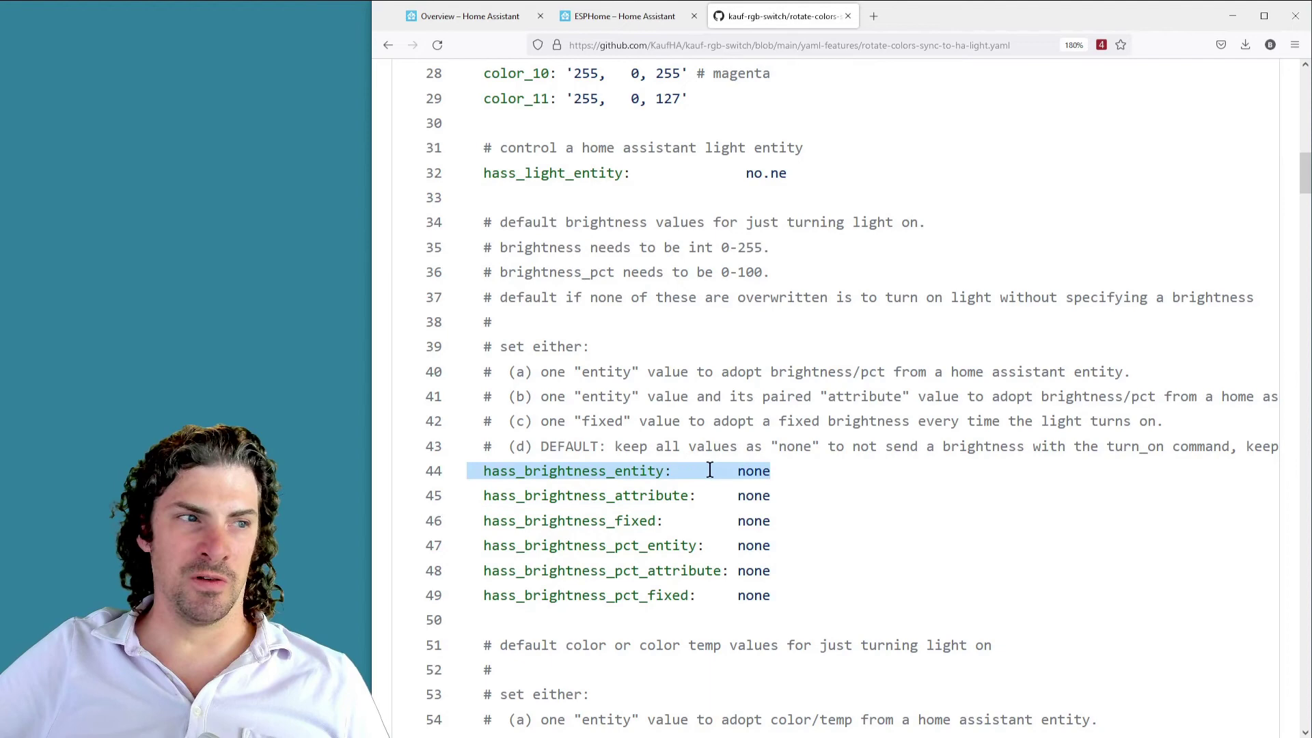
{"action": "left_click_drag", "start_coordinate": [618, 471], "coordinate": [750, 499]}
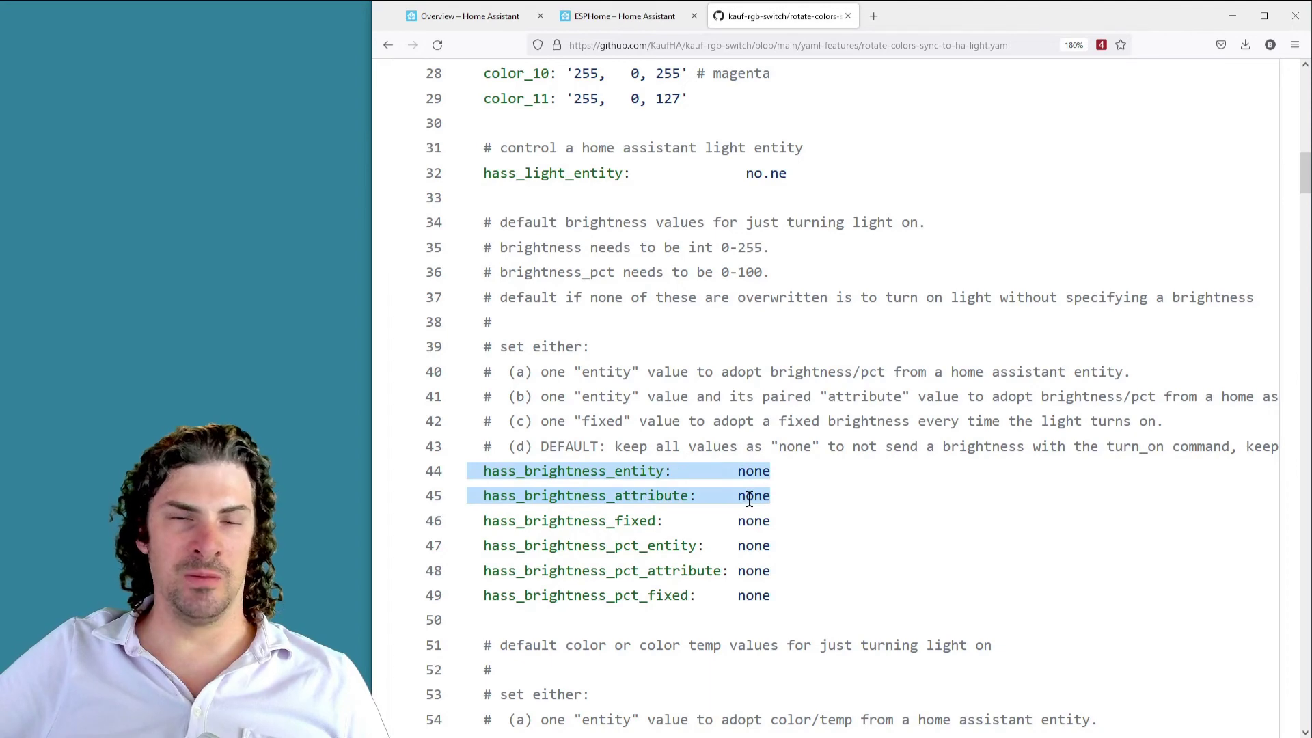
{"action": "left_click", "coordinate": [797, 493]}
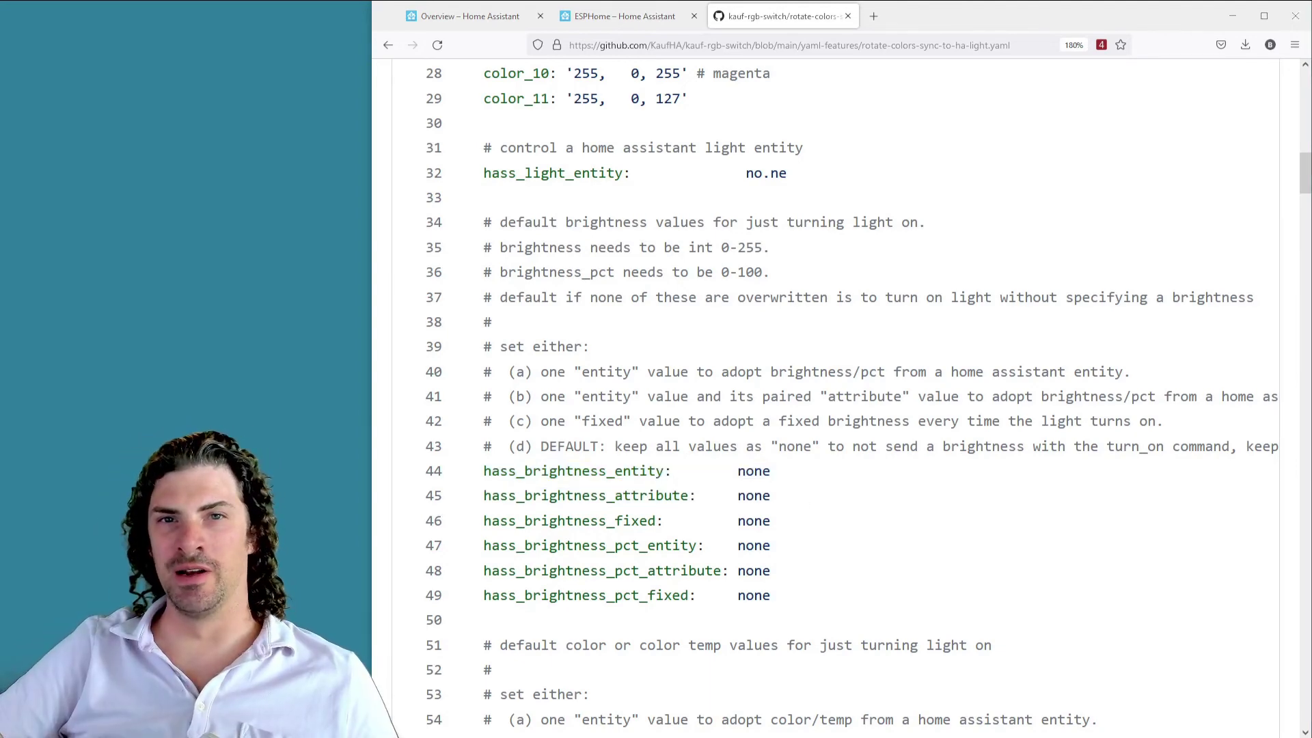
Highlight the hass_rgb_entity, hass_rgb_attribute and hass_rgb_fixed lines
{"action": "scroll", "coordinate": [1007, 554], "scroll_direction": "down", "scroll_amount": 6}
{"action": "scroll", "coordinate": [1007, 555], "scroll_direction": "down", "scroll_amount": 2}
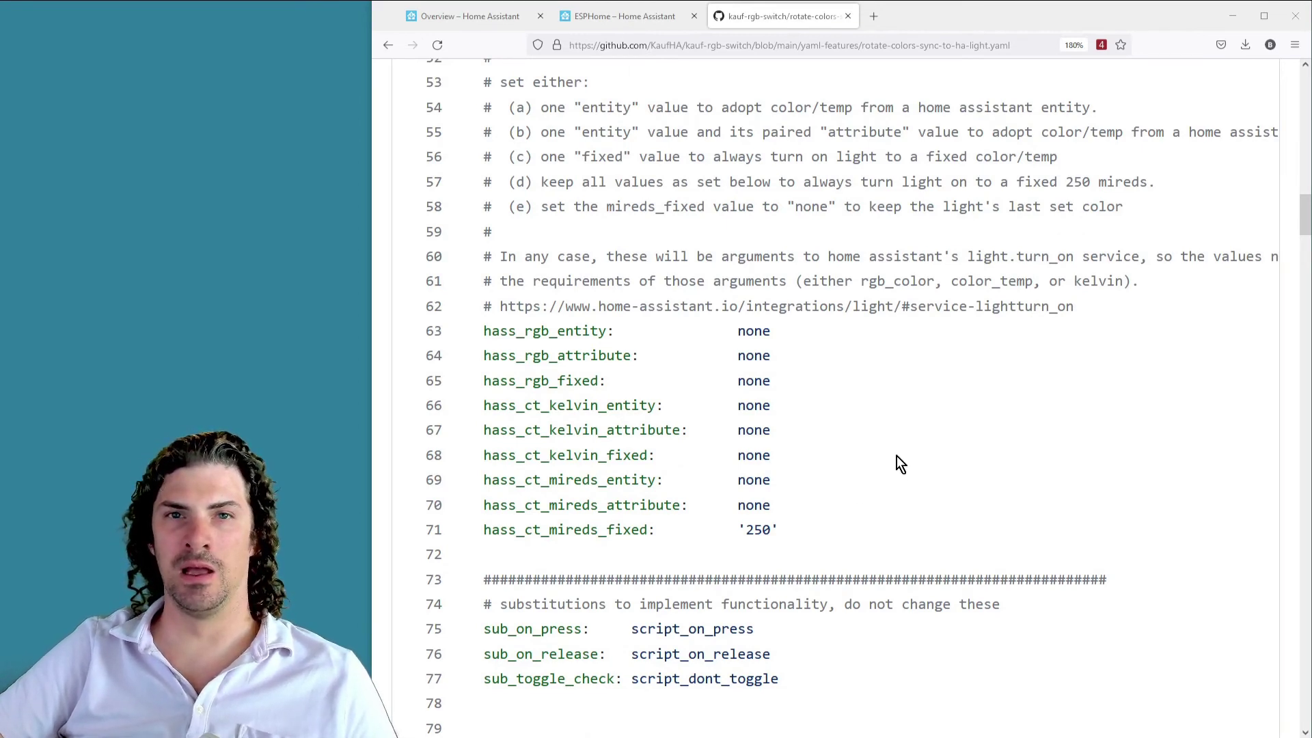
{"action": "left_click_drag", "start_coordinate": [484, 331], "coordinate": [614, 351]}
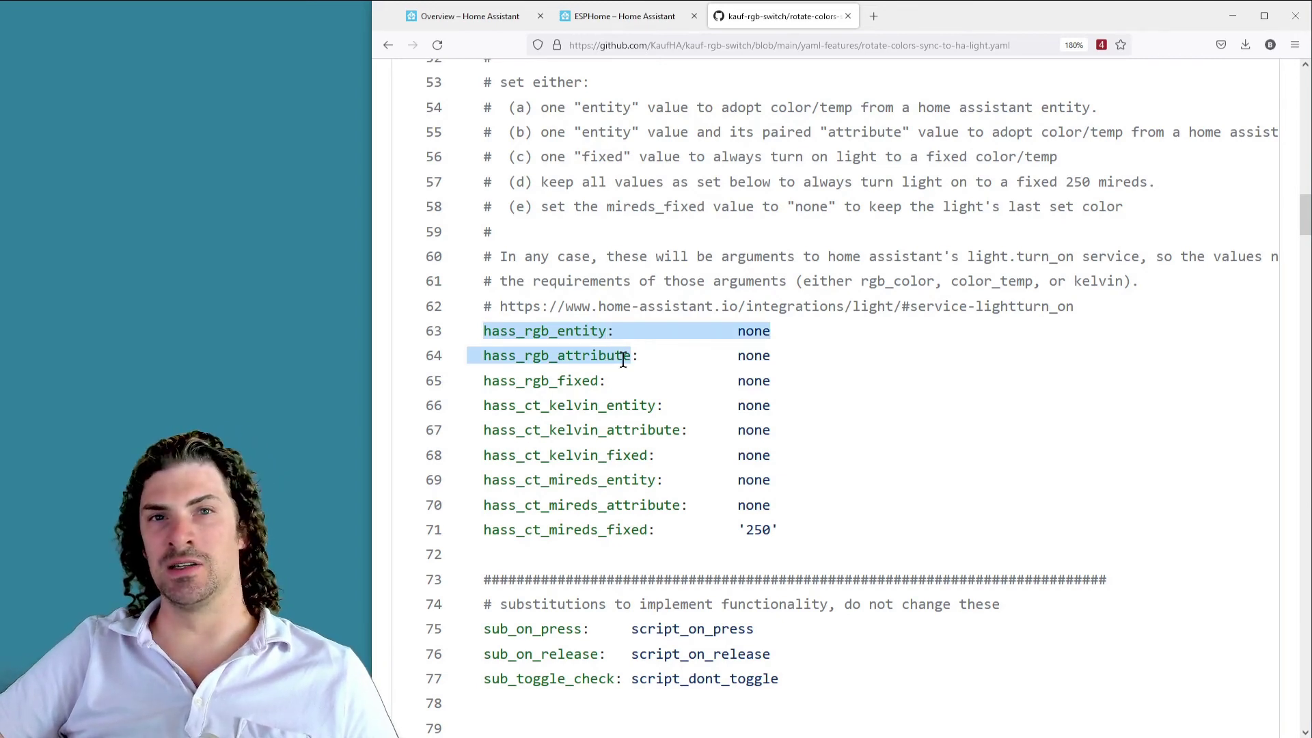
{"action": "triple_click", "coordinate": [595, 381]}
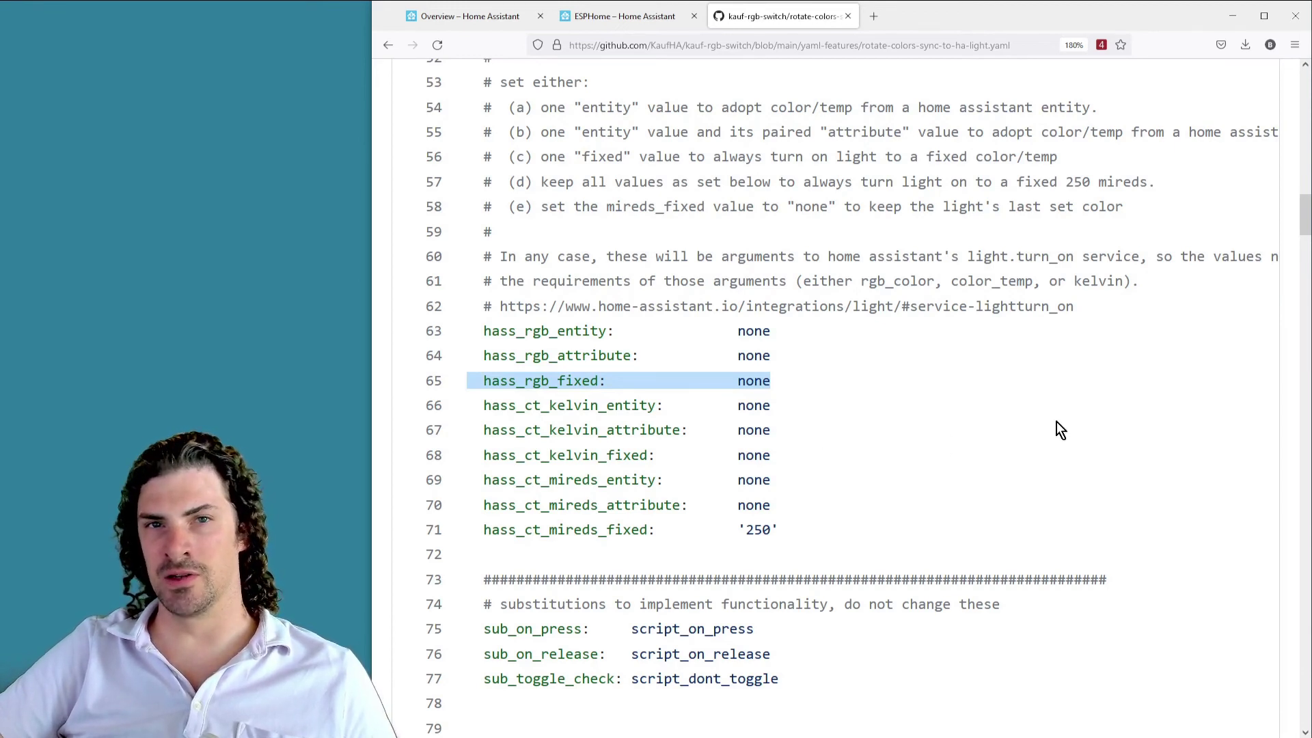
{"action": "left_click", "coordinate": [1017, 384]}
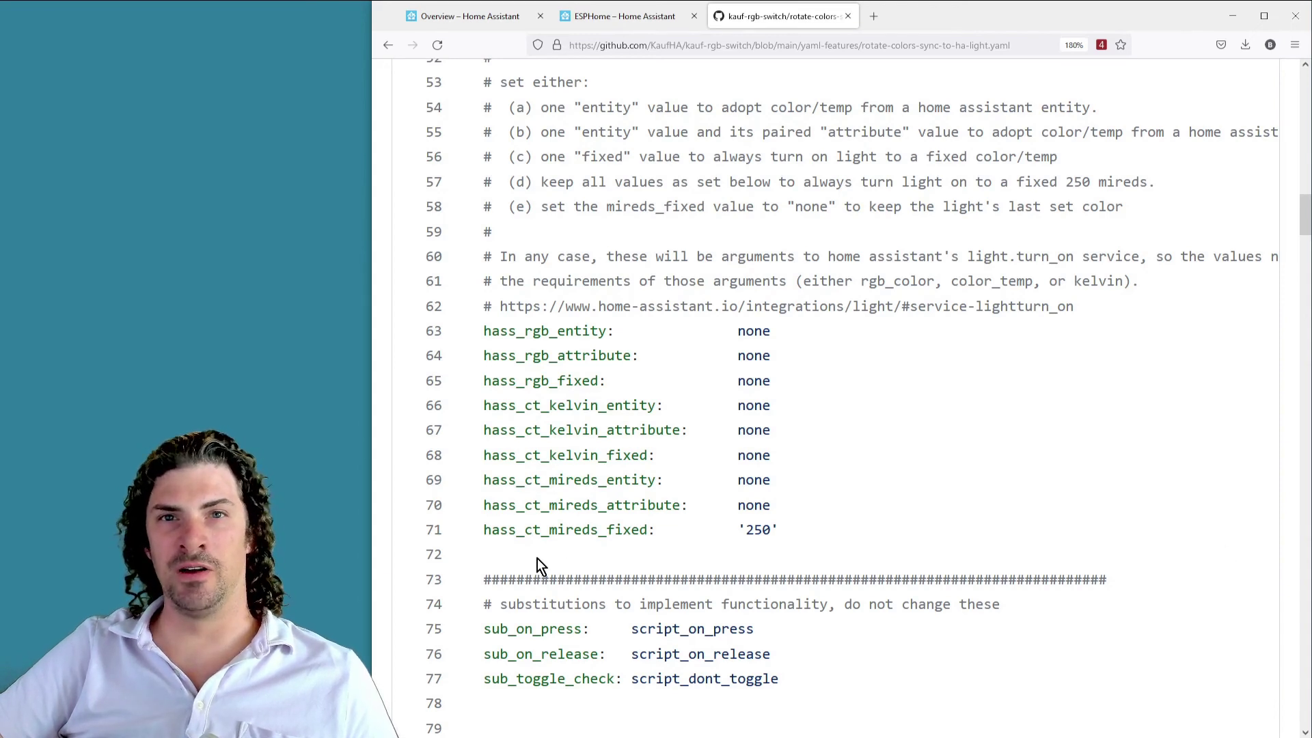
Highlight hass_ct_mireds_fixed '250' alongside the colour settings left at none
{"action": "triple_click", "coordinate": [746, 531]}
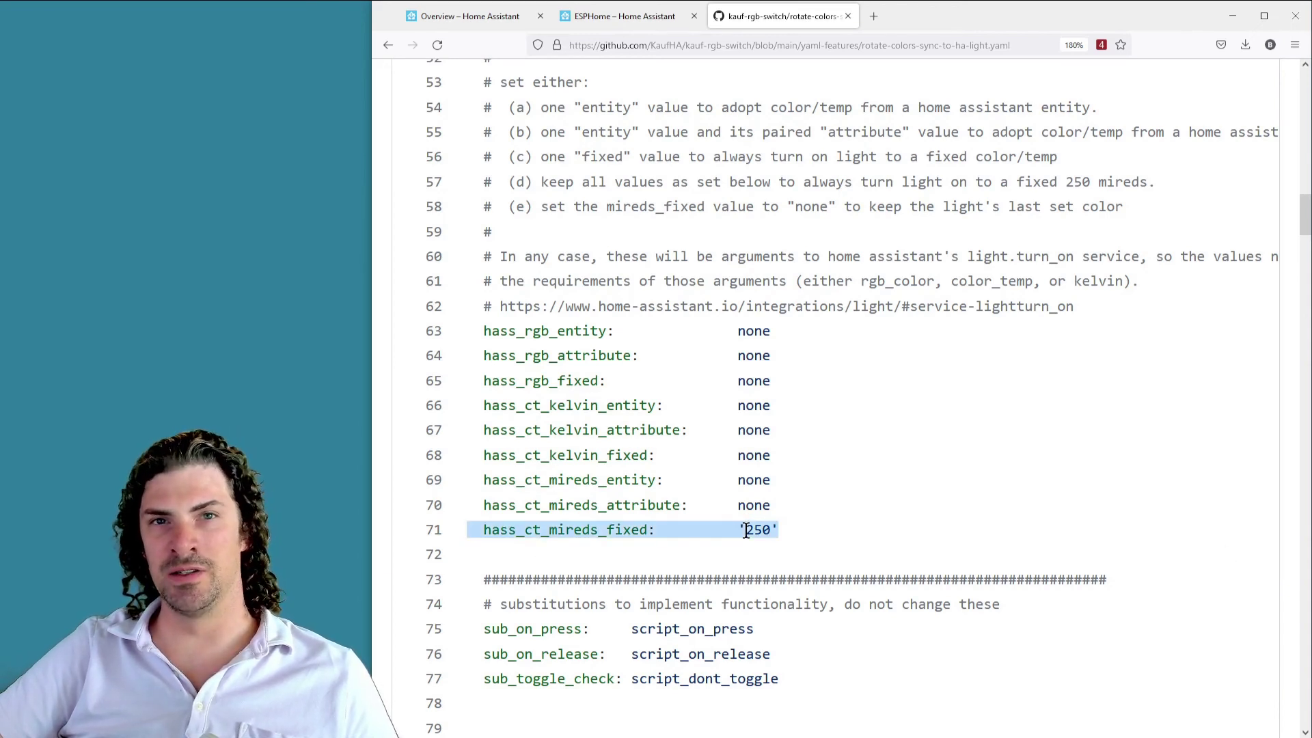
{"action": "left_click", "coordinate": [786, 513]}
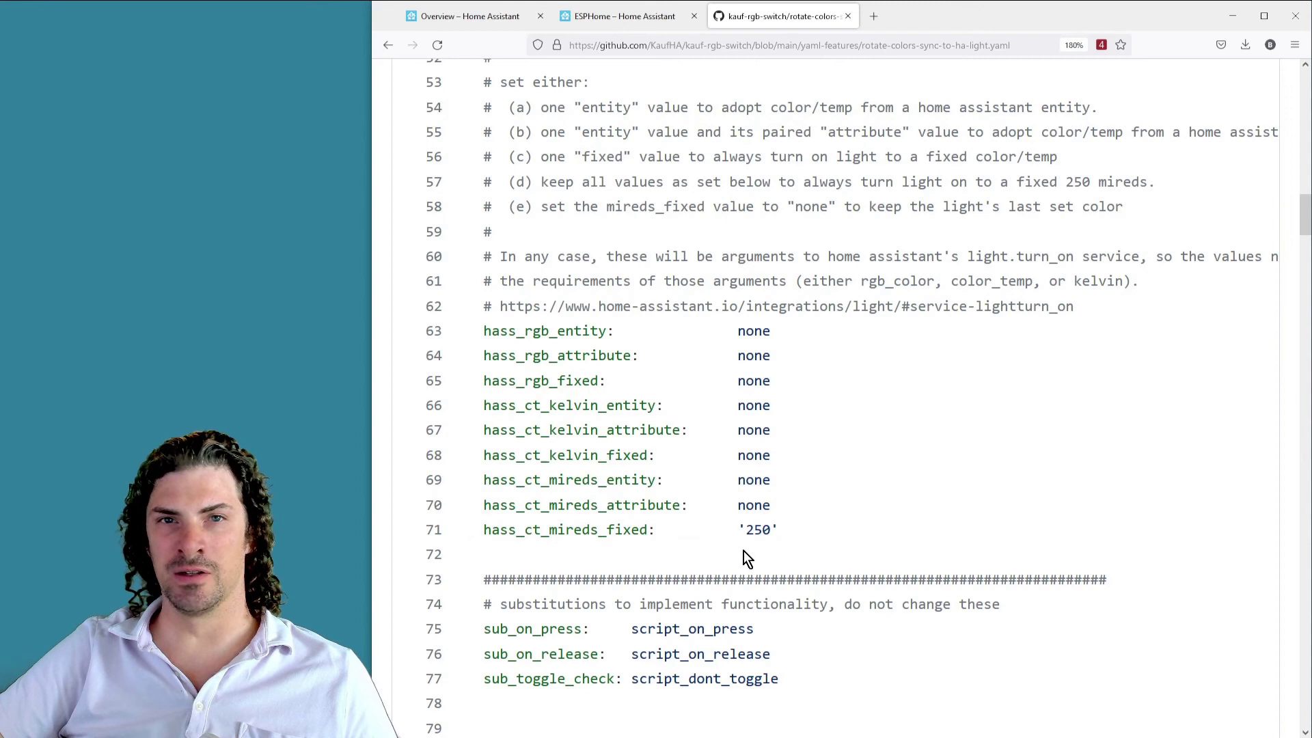
{"action": "left_click_drag", "start_coordinate": [787, 512], "coordinate": [477, 331]}
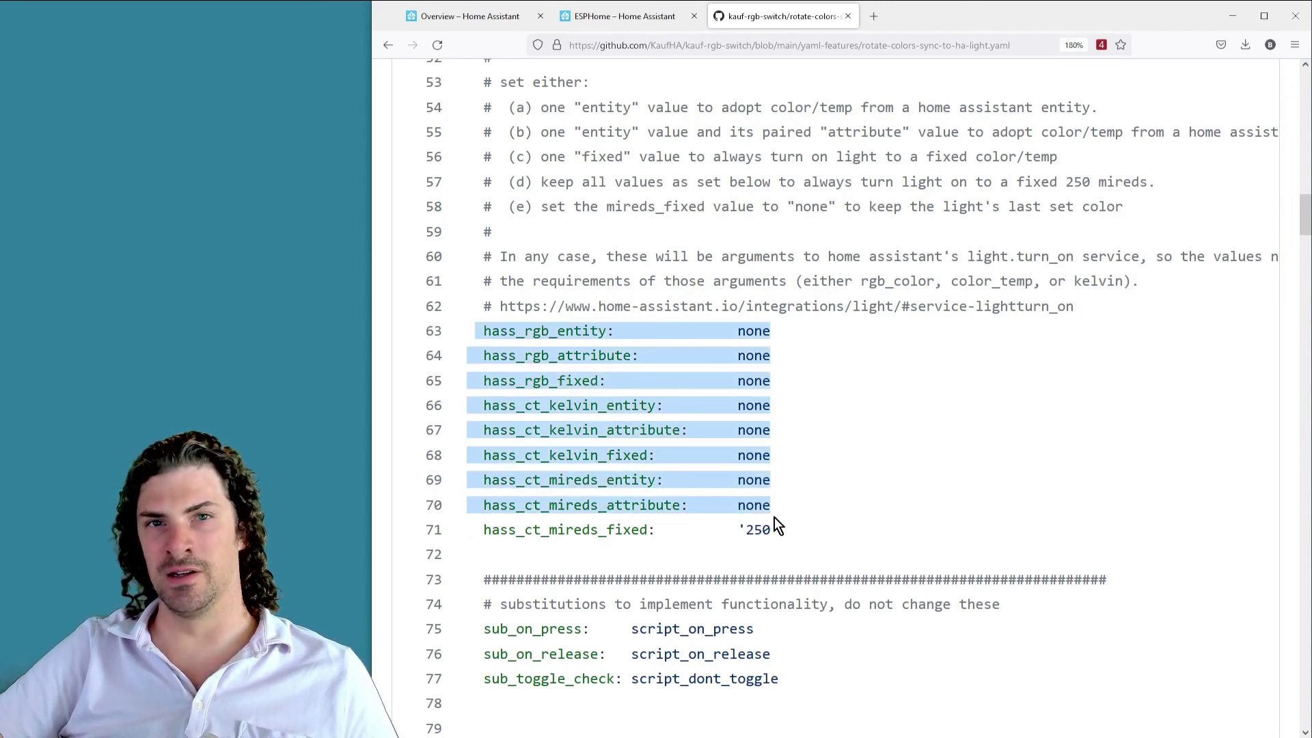
{"action": "left_click", "coordinate": [790, 507]}
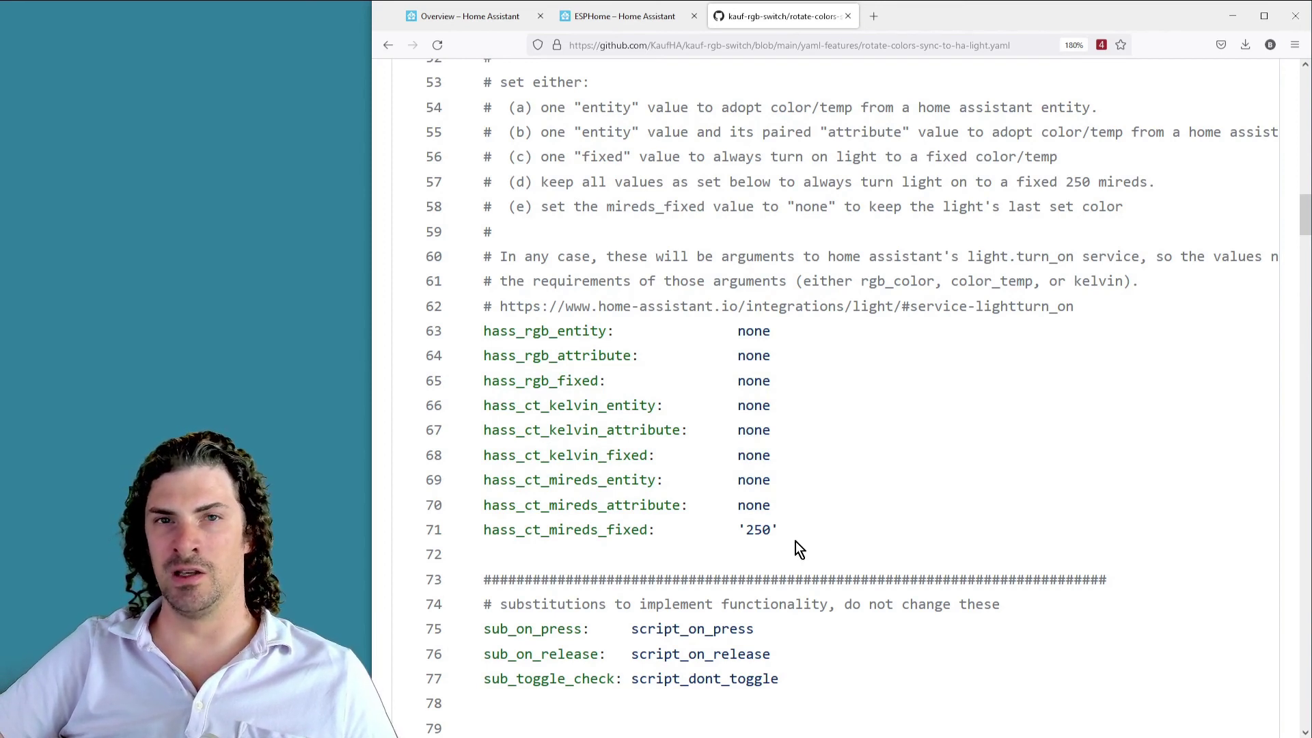
{"action": "triple_click", "coordinate": [758, 529]}
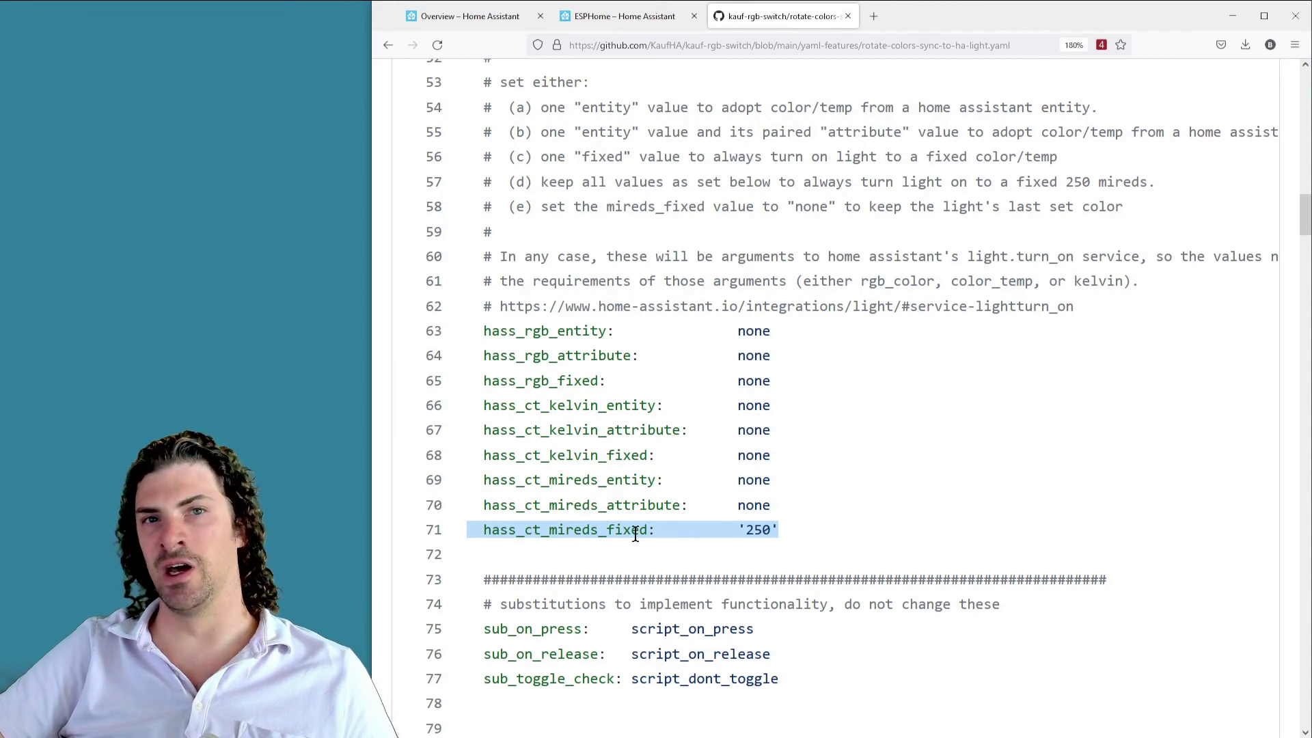
{"action": "left_click", "coordinate": [721, 518]}
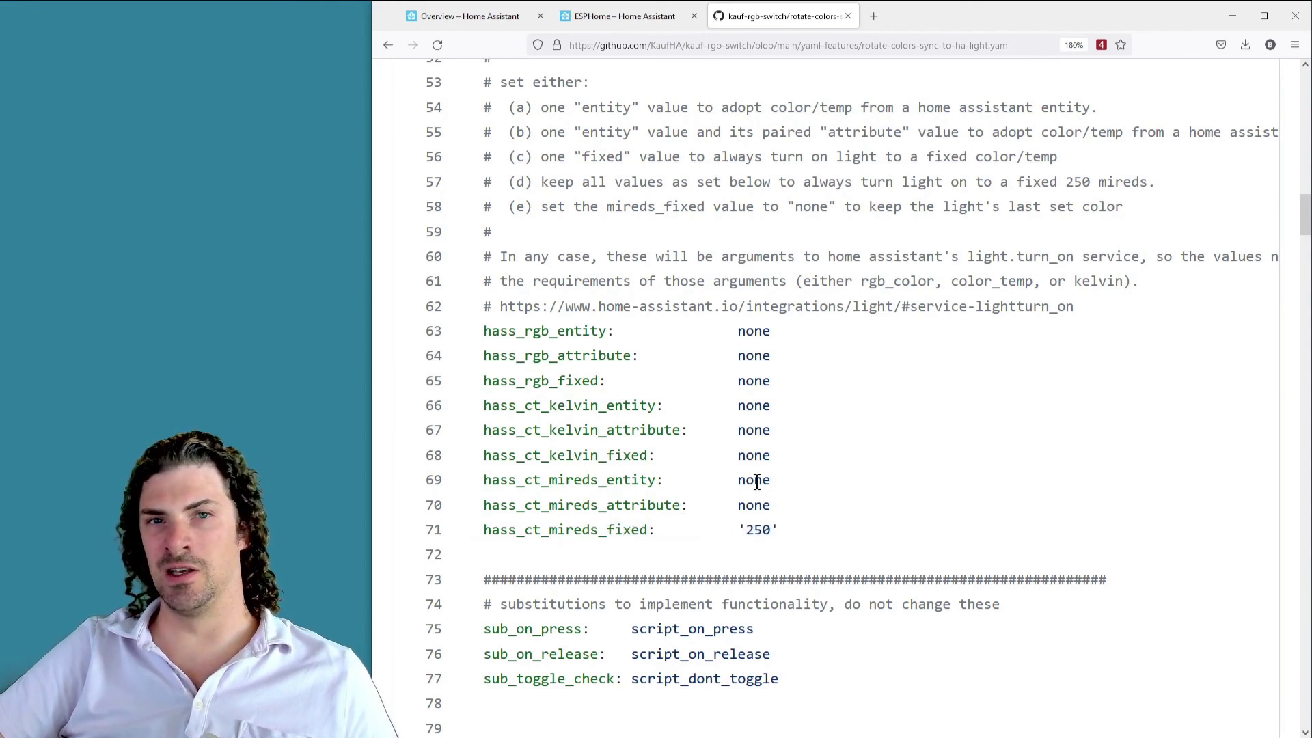